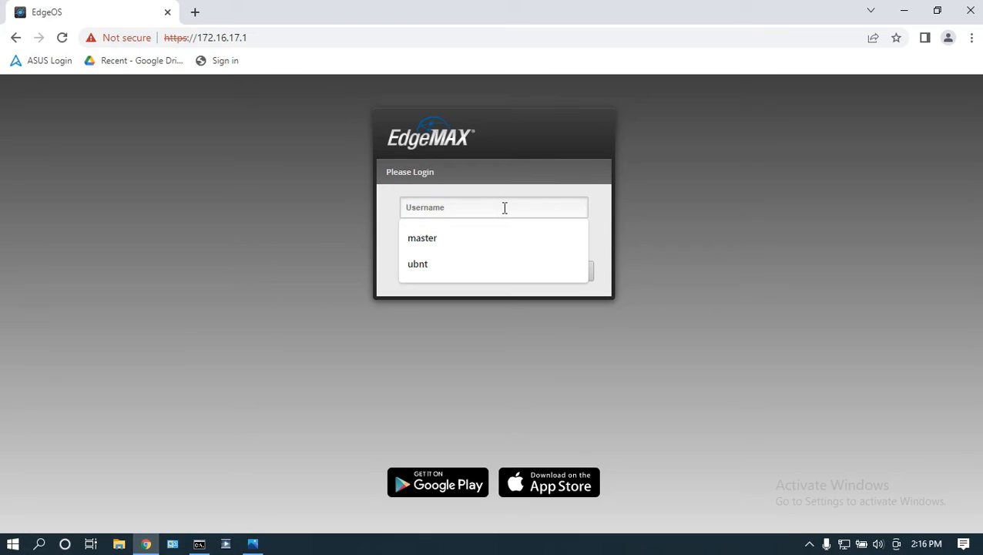
Step: Log in to EdgeOS as the newly created user
{"action": "type", "text": "master"}
{"action": "key", "text": "Tab"}
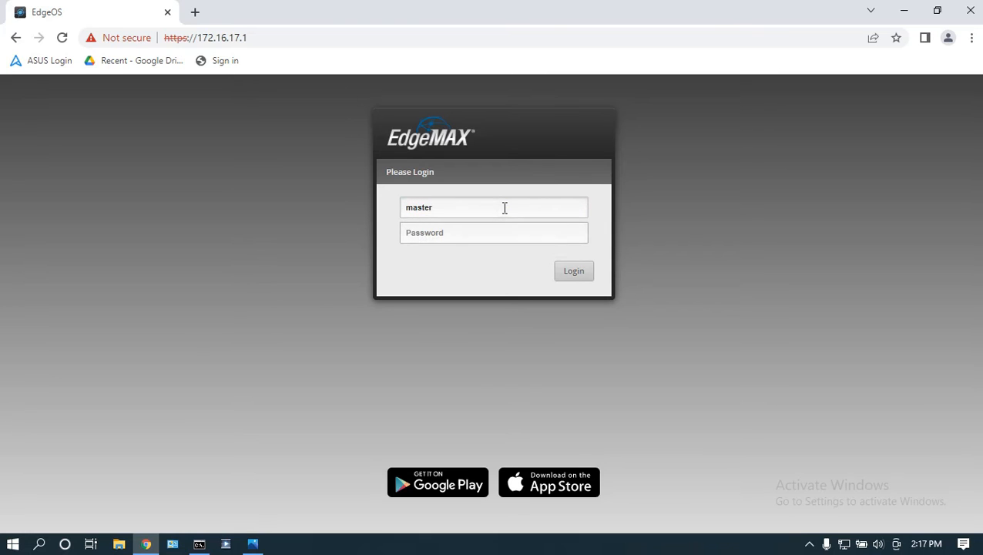
{"action": "left_click", "coordinate": [528, 237]}
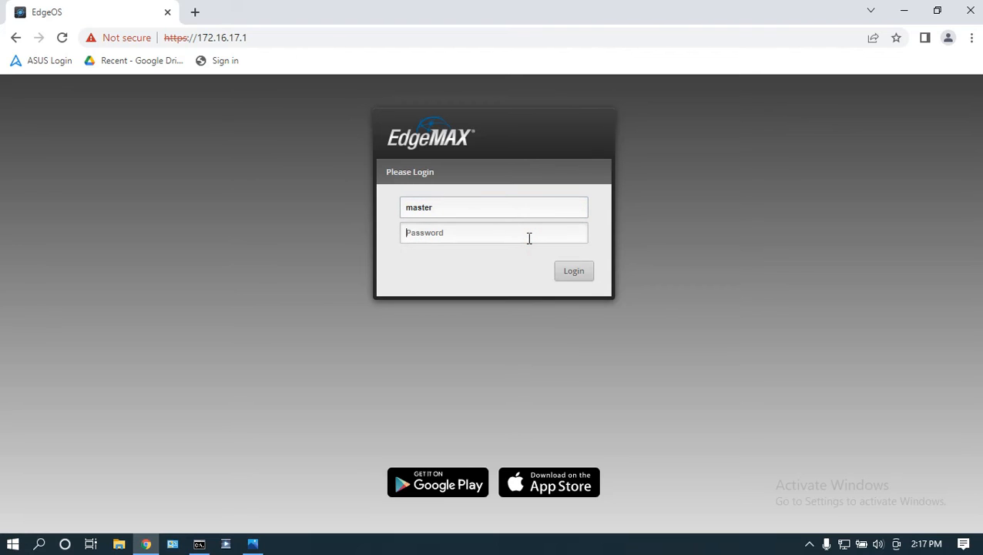
{"action": "type", "text": "•••••"}
{"action": "left_click", "coordinate": [577, 275]}
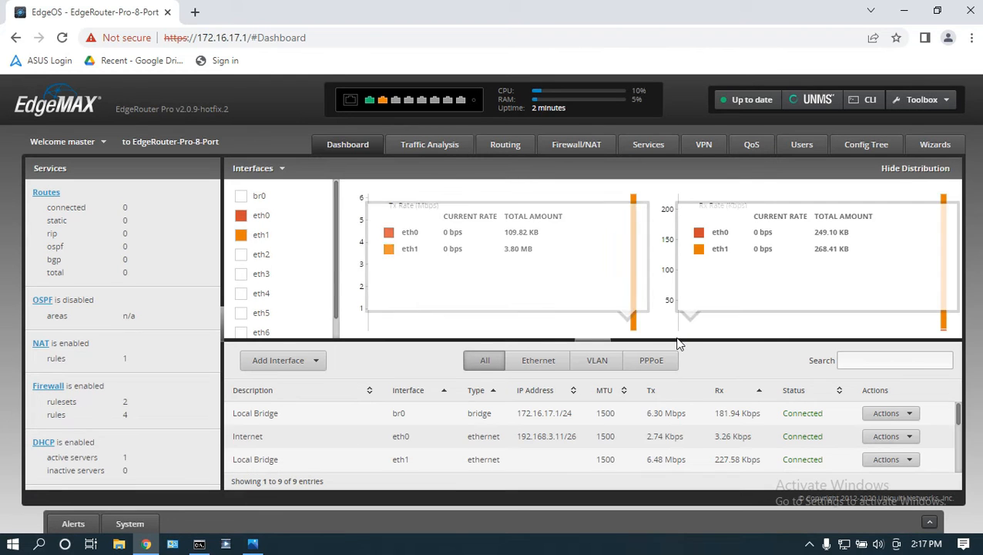
Step: Hide the traffic graphs, confirm br0, eth0 and eth1 show Connected, then bring up the checklist
{"action": "left_click", "coordinate": [599, 342]}
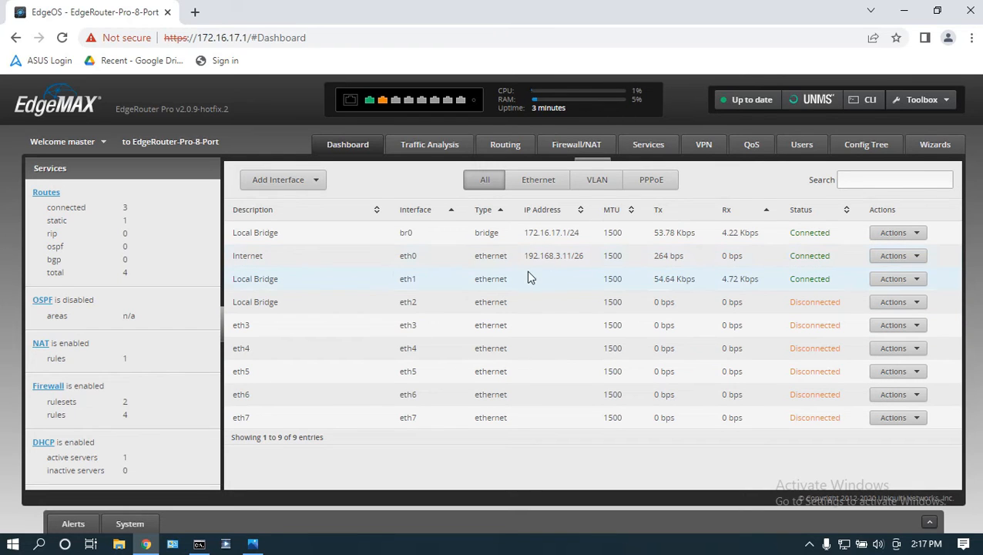
{"action": "left_click_drag", "start_coordinate": [525, 256], "coordinate": [585, 261]}
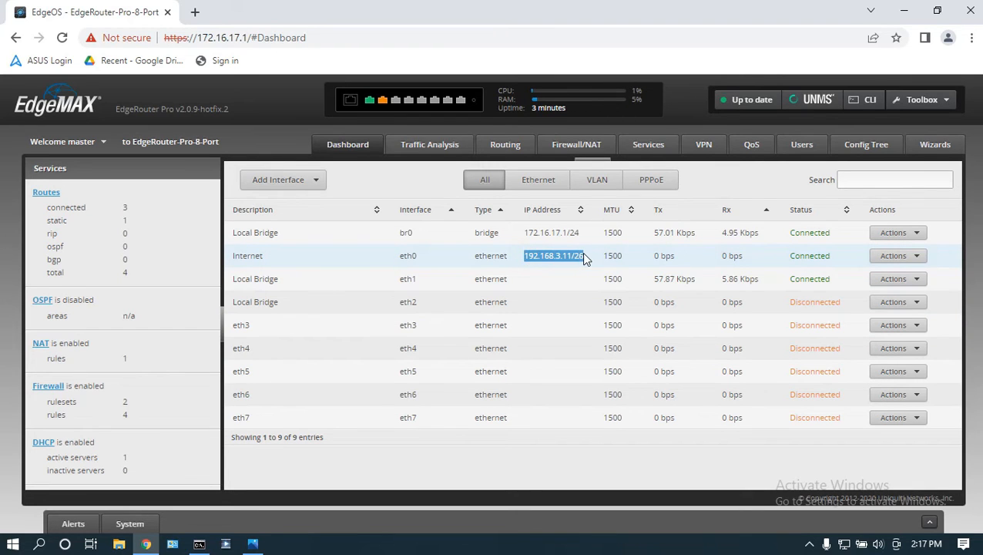
{"action": "left_click", "coordinate": [583, 259]}
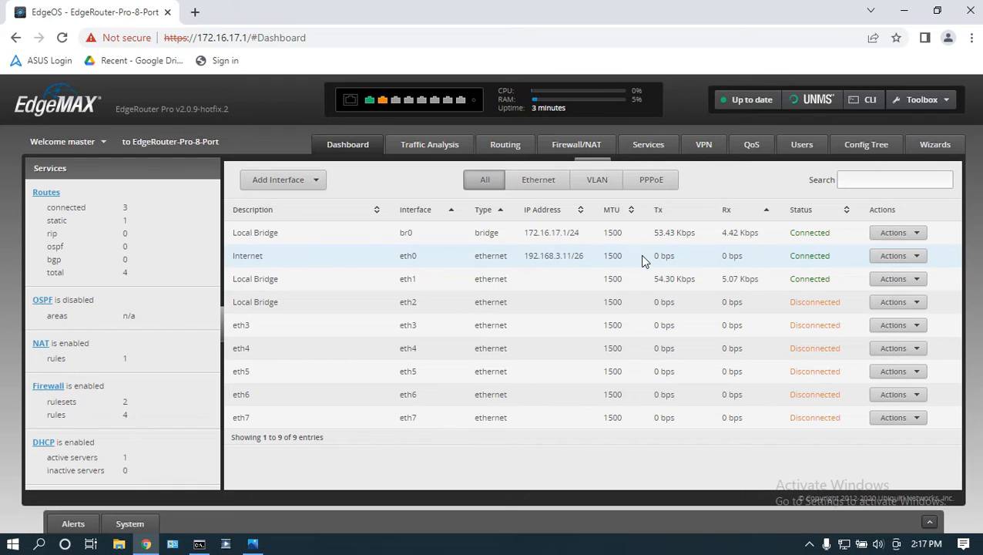
{"action": "double_click", "coordinate": [793, 257]}
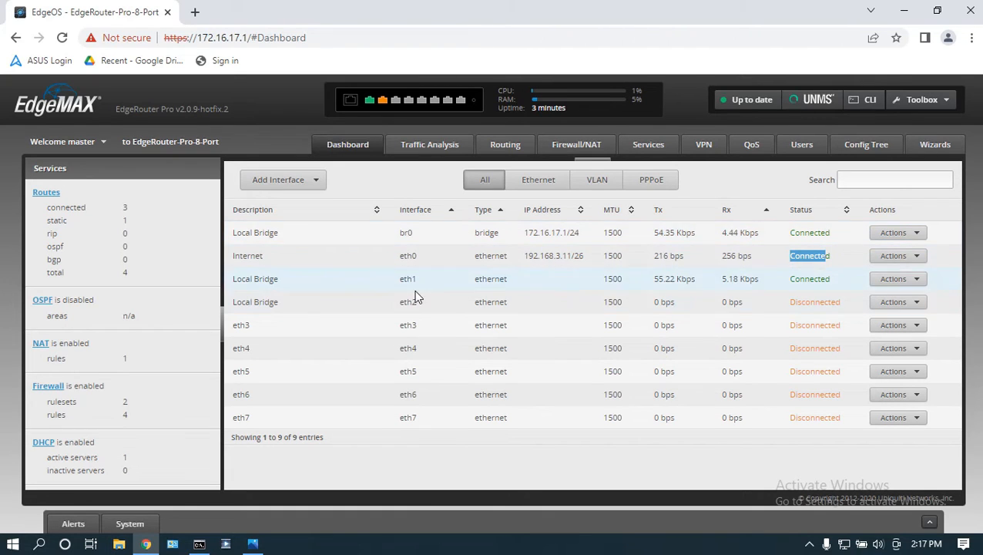
{"action": "triple_click", "coordinate": [277, 282]}
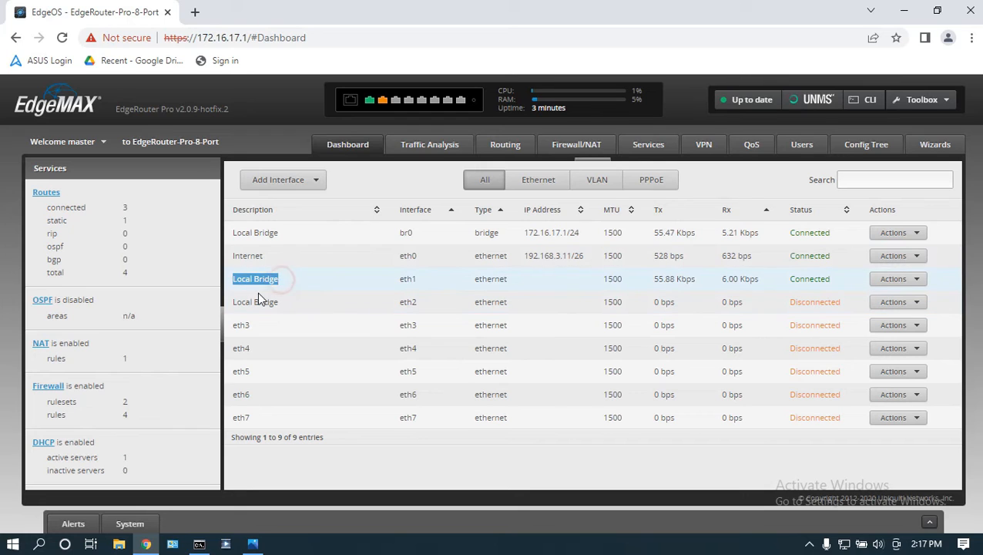
{"action": "left_click_drag", "start_coordinate": [791, 281], "coordinate": [830, 282]}
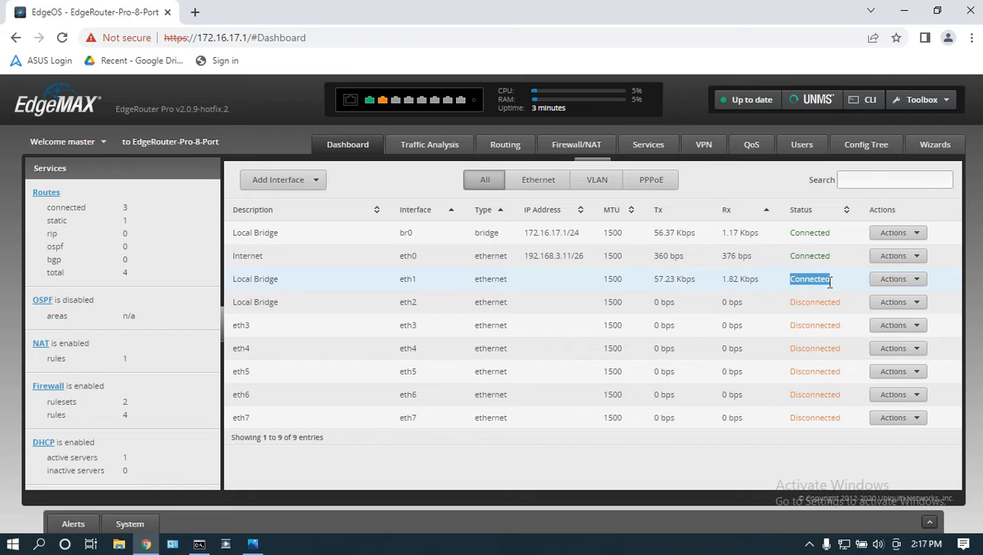
{"action": "left_click", "coordinate": [253, 543]}
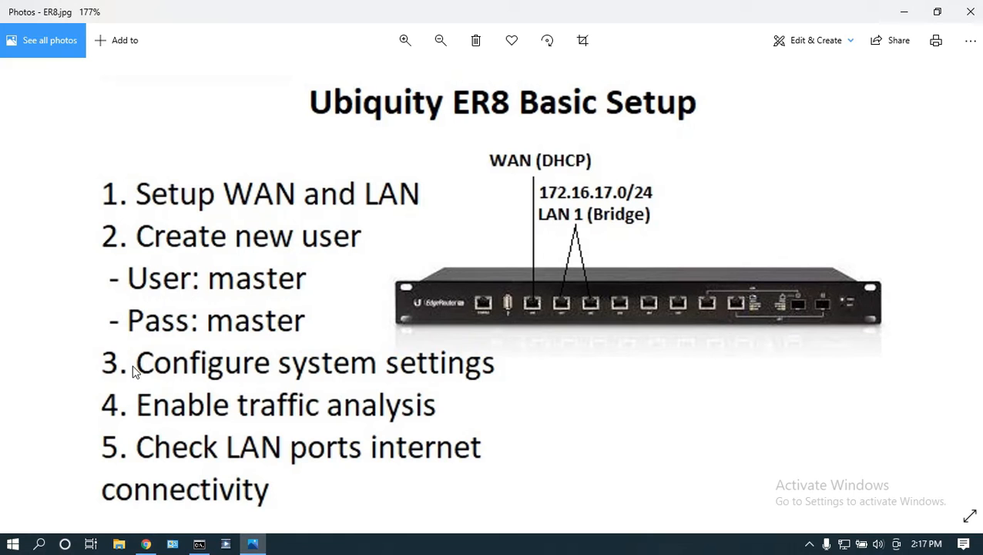
Step: Minimize the ER8 Basic Setup checklist in Photos to return to the EdgeOS dashboard
{"action": "left_click", "coordinate": [904, 11]}
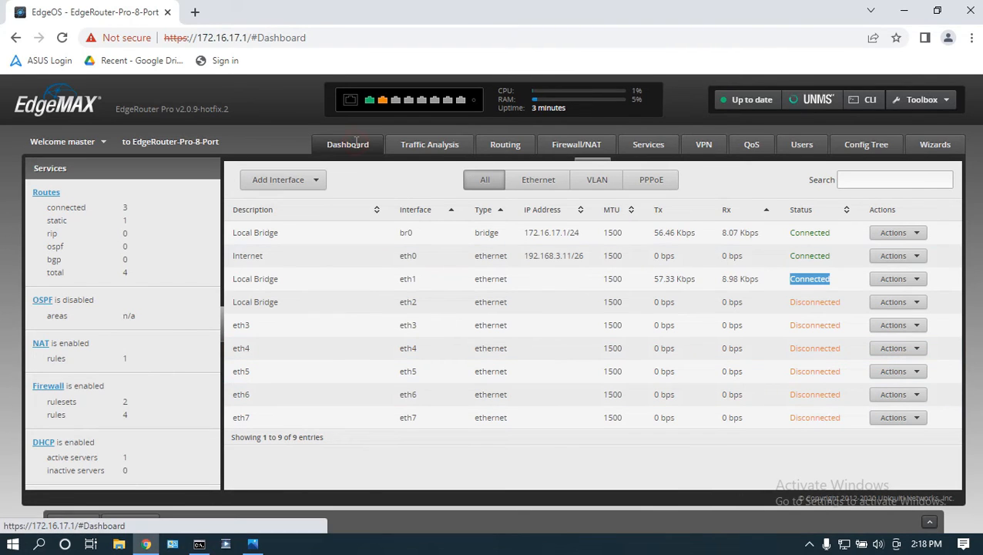
Step: Open the System settings and change the host name to TestRouter
{"action": "left_click", "coordinate": [397, 467]}
{"action": "left_click", "coordinate": [133, 525]}
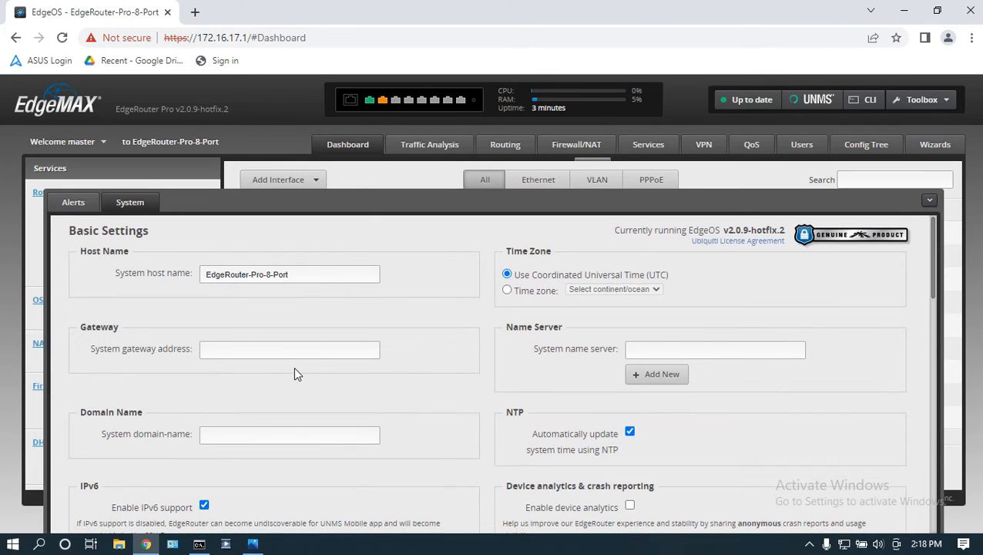
{"action": "left_click_drag", "start_coordinate": [156, 231], "coordinate": [68, 235]}
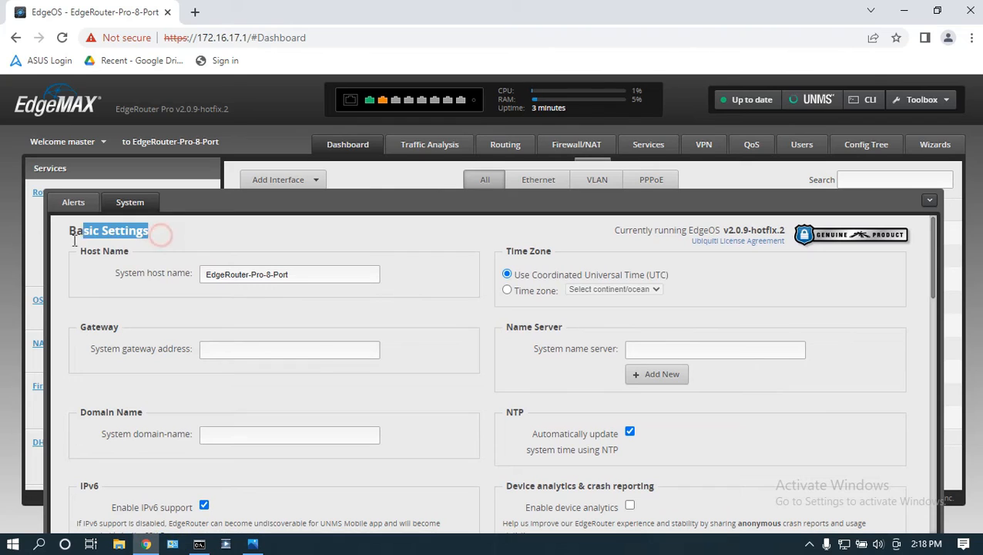
{"action": "left_click", "coordinate": [137, 260]}
{"action": "left_click_drag", "start_coordinate": [137, 253], "coordinate": [81, 252]}
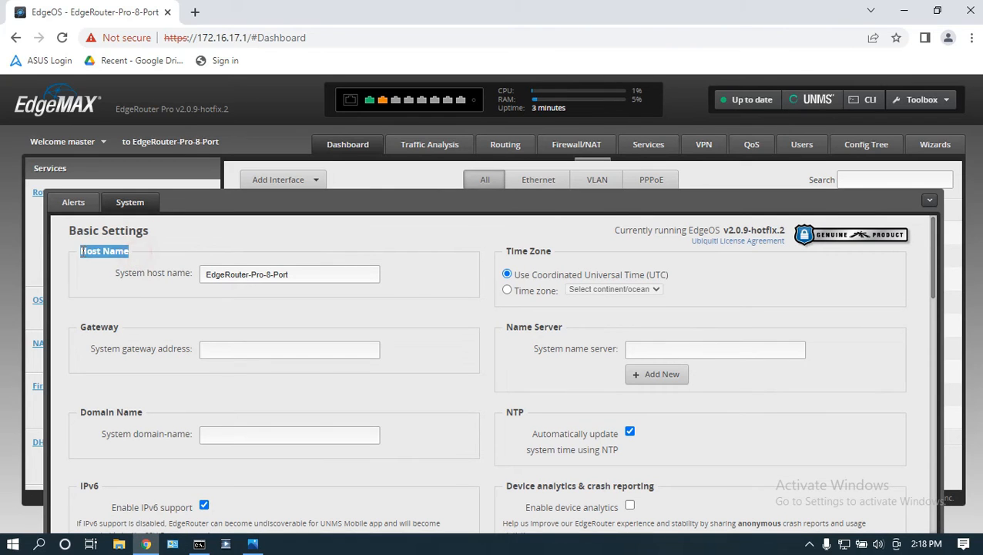
{"action": "left_click", "coordinate": [225, 274]}
{"action": "triple_click", "coordinate": [309, 275]}
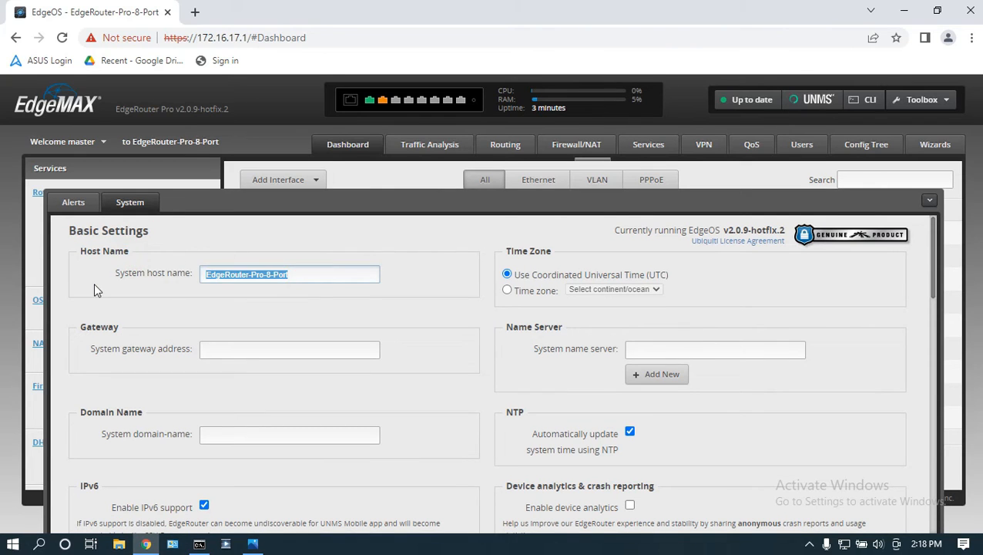
{"action": "type", "text": "TestRouter"}
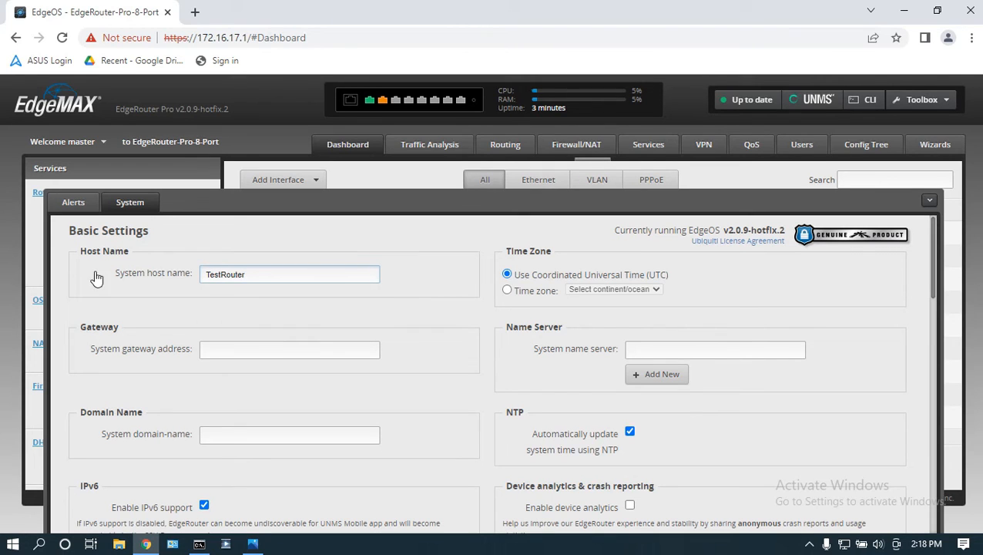
{"action": "left_click", "coordinate": [393, 264]}
Step: Set the time zone to Asia / Philippines instead of UTC
{"action": "left_click_drag", "start_coordinate": [500, 251], "coordinate": [549, 251]}
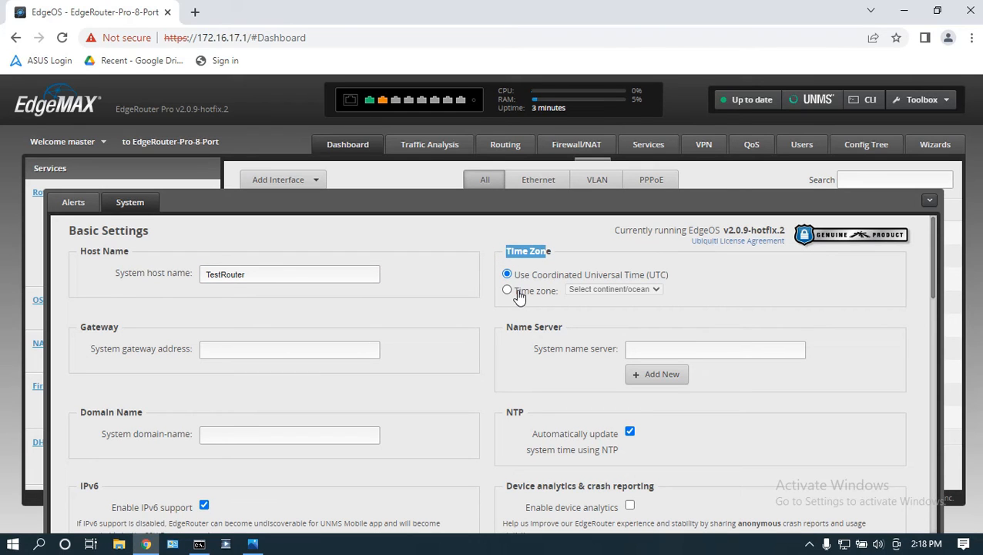
{"action": "left_click", "coordinate": [519, 294]}
{"action": "left_click", "coordinate": [578, 291]}
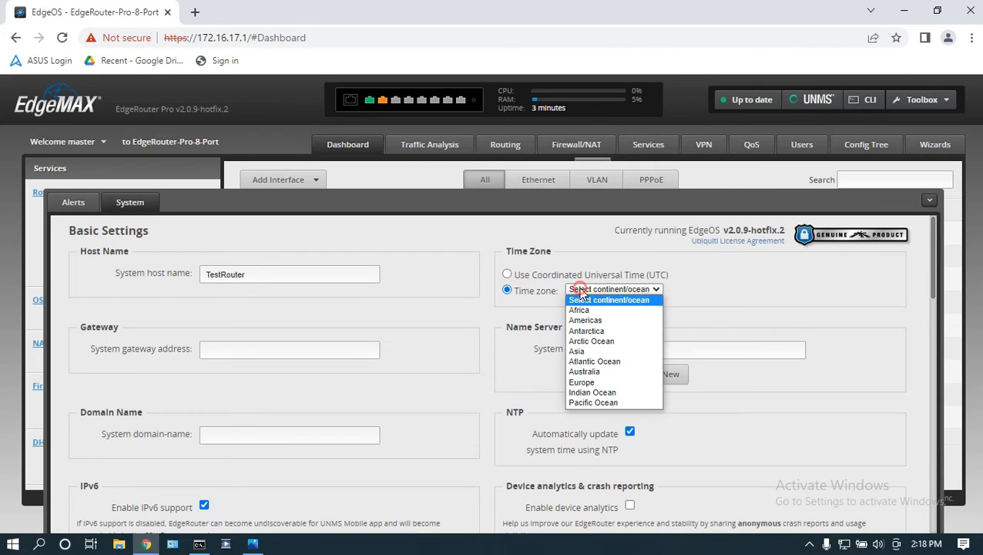
{"action": "left_click", "coordinate": [586, 351]}
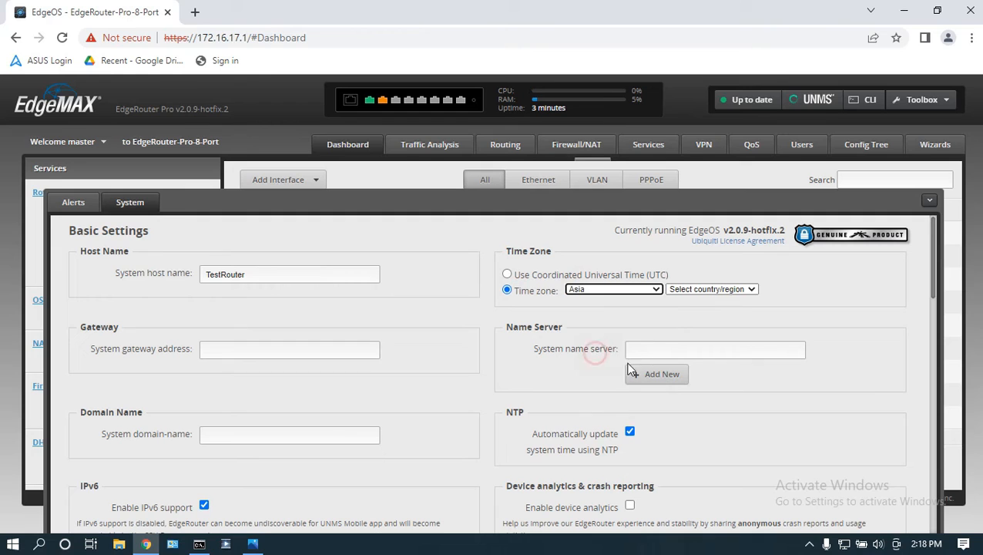
{"action": "left_click", "coordinate": [690, 292]}
{"action": "key", "text": "p"}
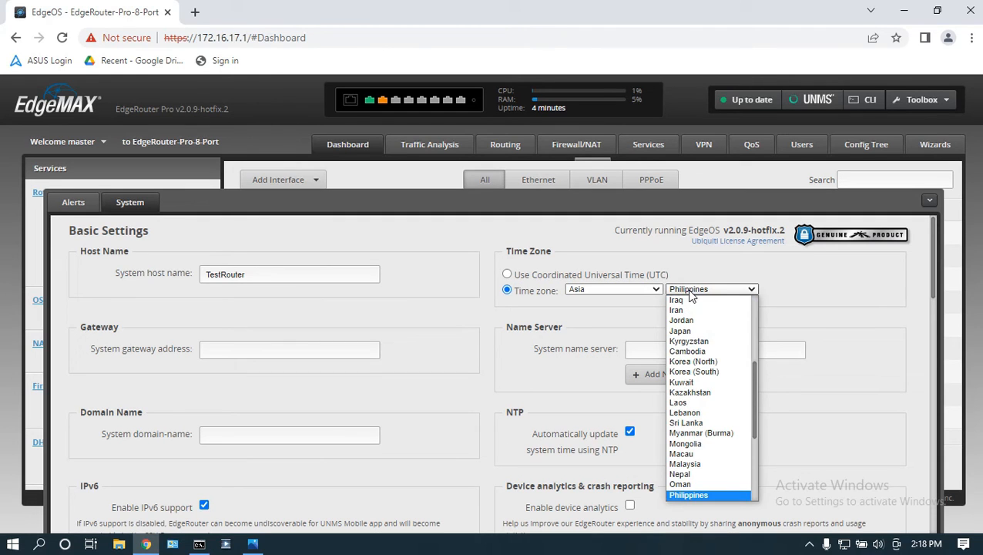
{"action": "key", "text": "Return"}
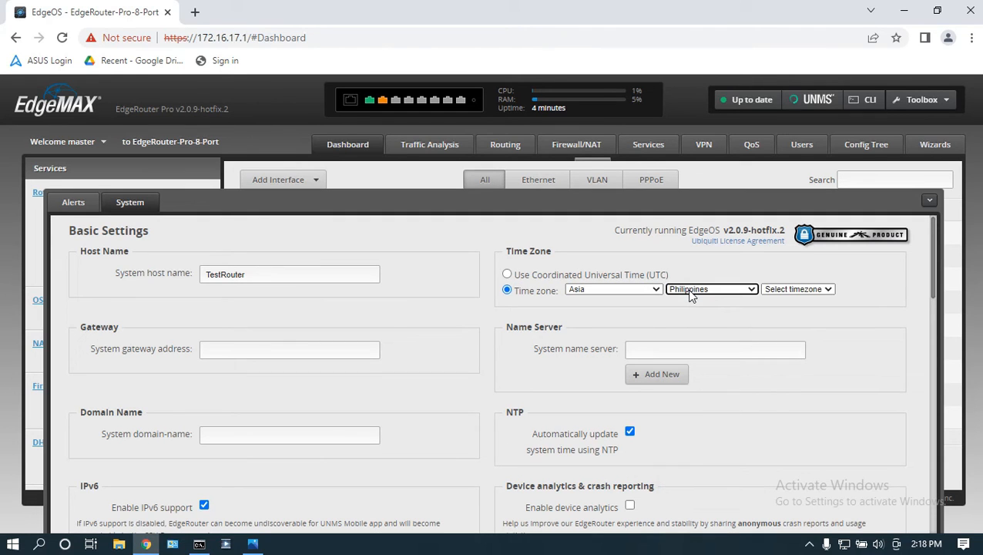
{"action": "left_click", "coordinate": [782, 289]}
{"action": "left_click", "coordinate": [786, 311]}
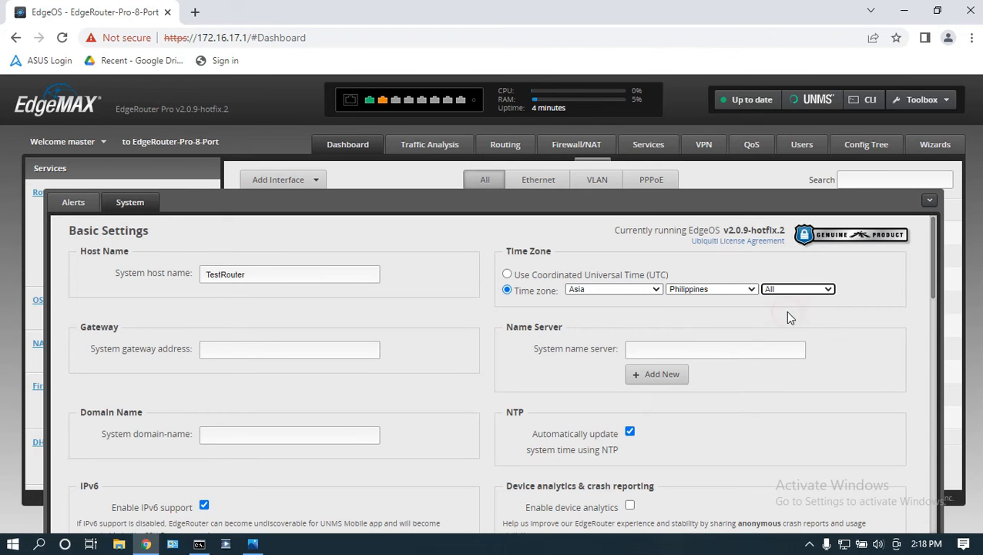
{"action": "scroll", "coordinate": [863, 411], "scroll_direction": "down", "scroll_amount": 1}
{"action": "scroll", "coordinate": [865, 413], "scroll_direction": "up", "scroll_amount": 1}
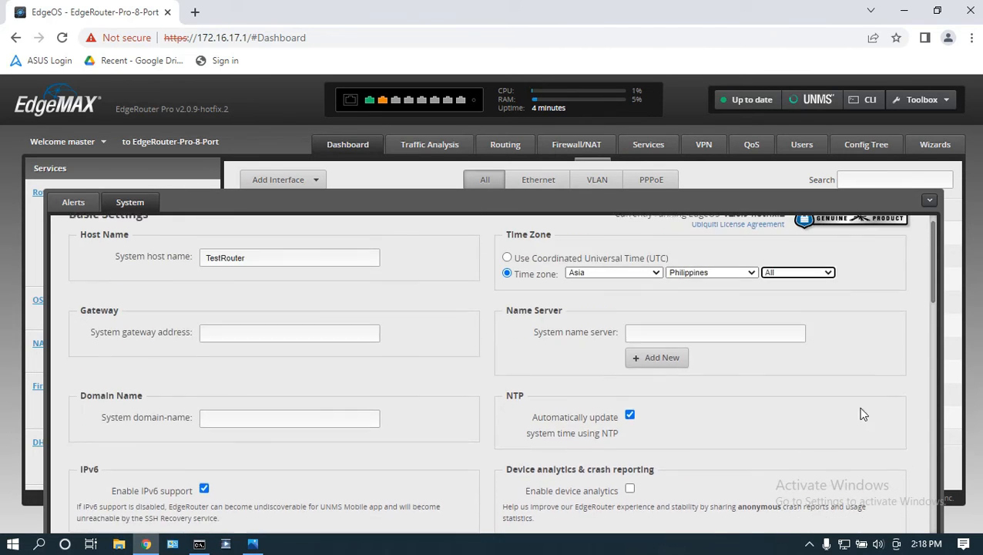
Step: Enter 8.8.8.8 as the primary name server and add a second name server entry
{"action": "left_click_drag", "start_coordinate": [571, 330], "coordinate": [505, 328]}
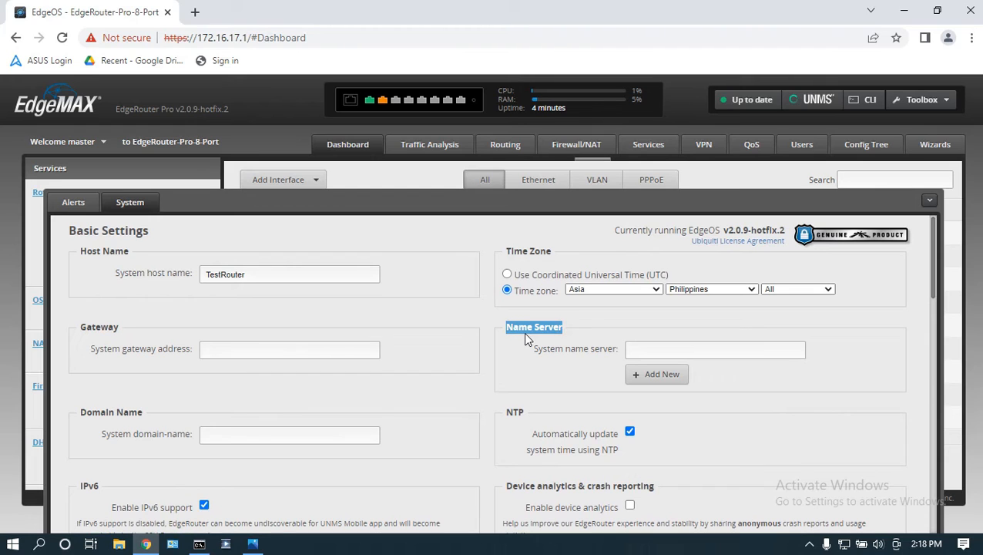
{"action": "left_click", "coordinate": [651, 353]}
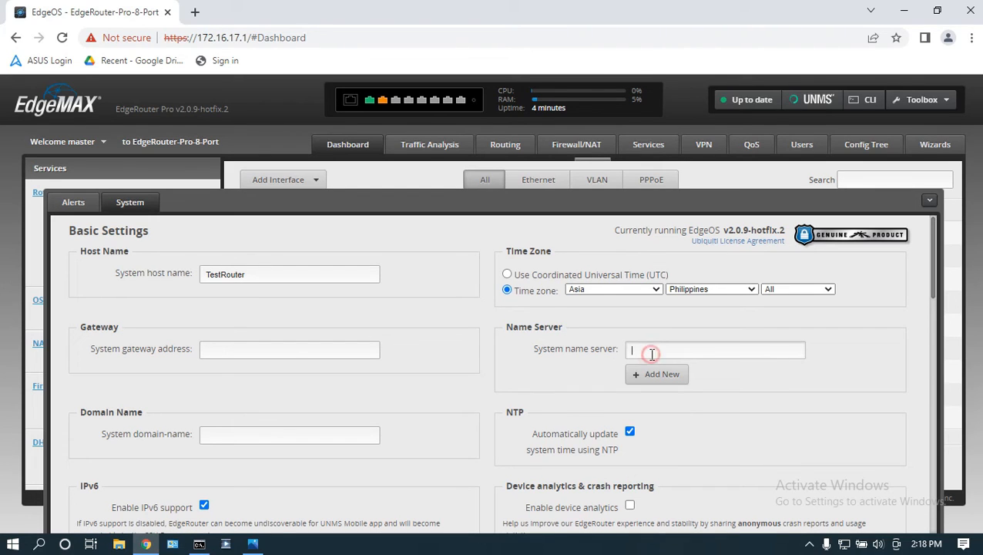
{"action": "type", "text": "8.8.8.8"}
{"action": "left_click", "coordinate": [656, 375]}
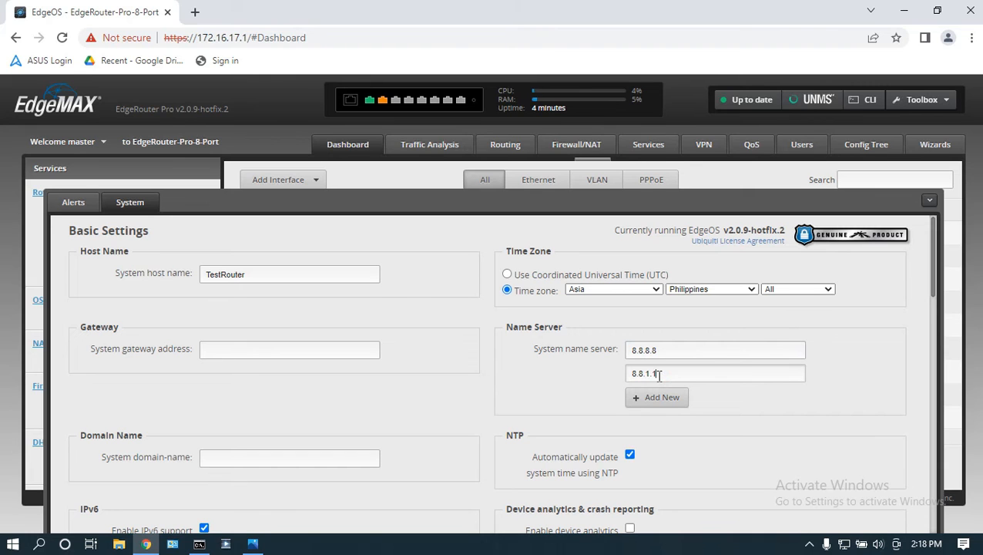
Step: Uncheck Enable for SSH Server, UNMS Connection and UBNT Discovery
{"action": "scroll", "coordinate": [732, 393], "scroll_direction": "down", "scroll_amount": 1}
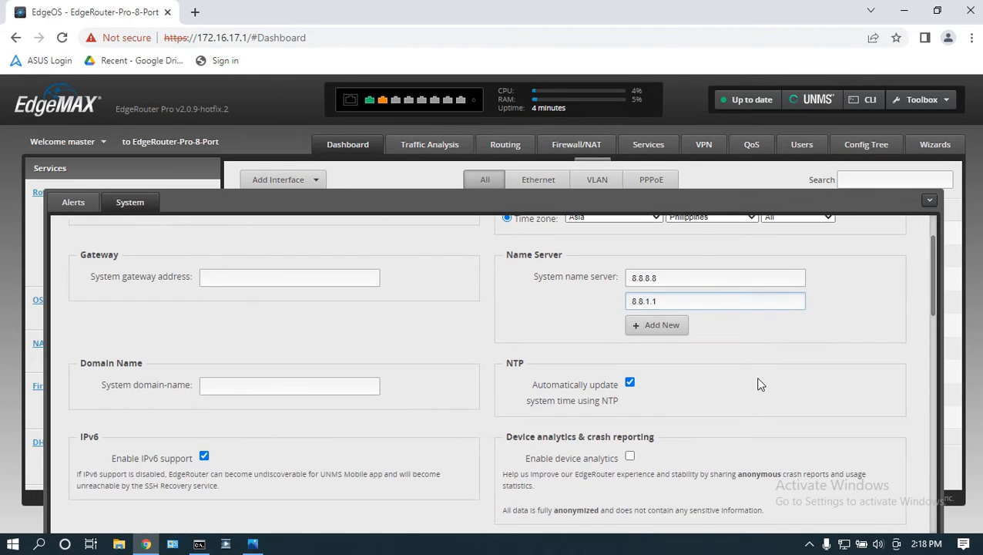
{"action": "scroll", "coordinate": [759, 384], "scroll_direction": "down", "scroll_amount": 1}
{"action": "scroll", "coordinate": [690, 343], "scroll_direction": "down", "scroll_amount": 1}
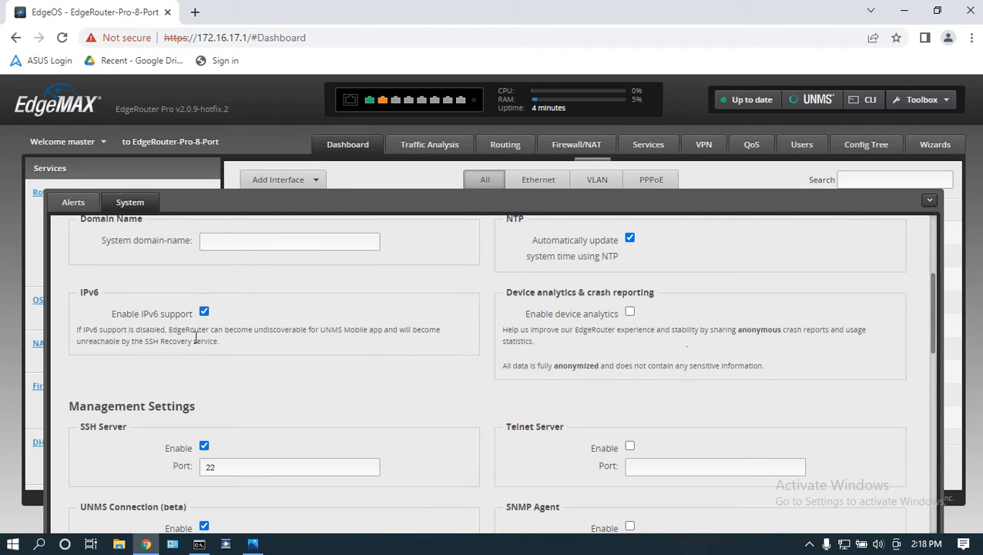
{"action": "scroll", "coordinate": [314, 378], "scroll_direction": "down", "scroll_amount": 1}
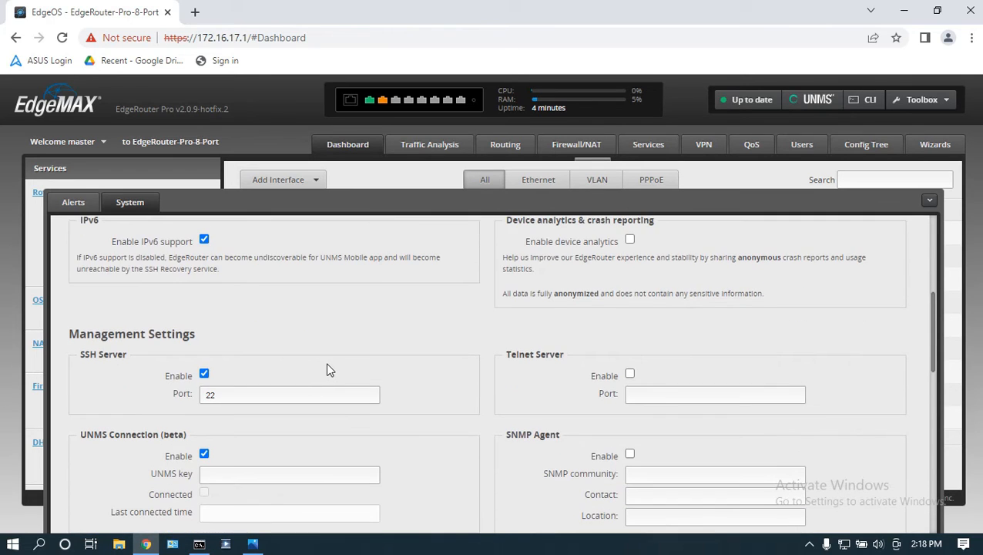
{"action": "left_click", "coordinate": [204, 374]}
{"action": "scroll", "coordinate": [560, 402], "scroll_direction": "down", "scroll_amount": 2}
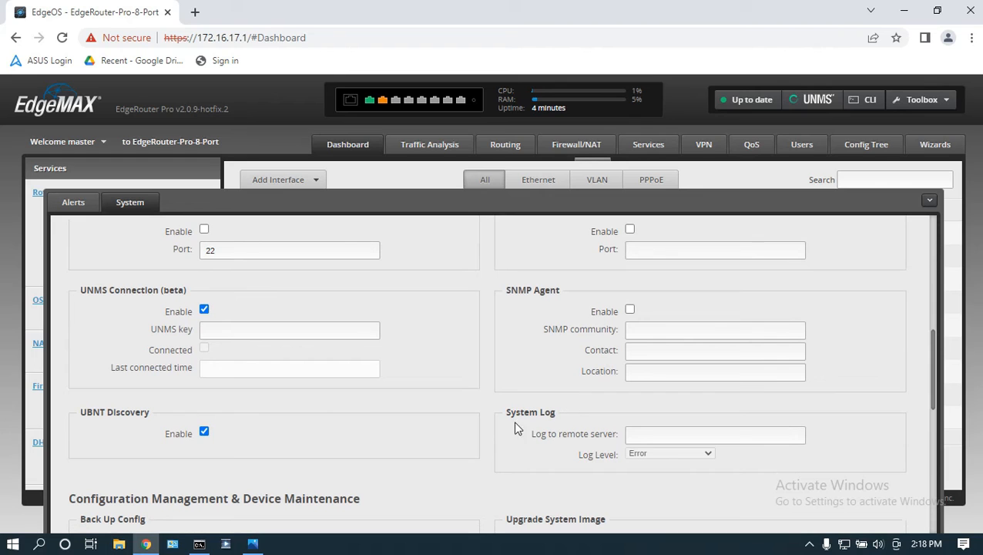
{"action": "left_click", "coordinate": [205, 309]}
{"action": "scroll", "coordinate": [417, 436], "scroll_direction": "down", "scroll_amount": 1}
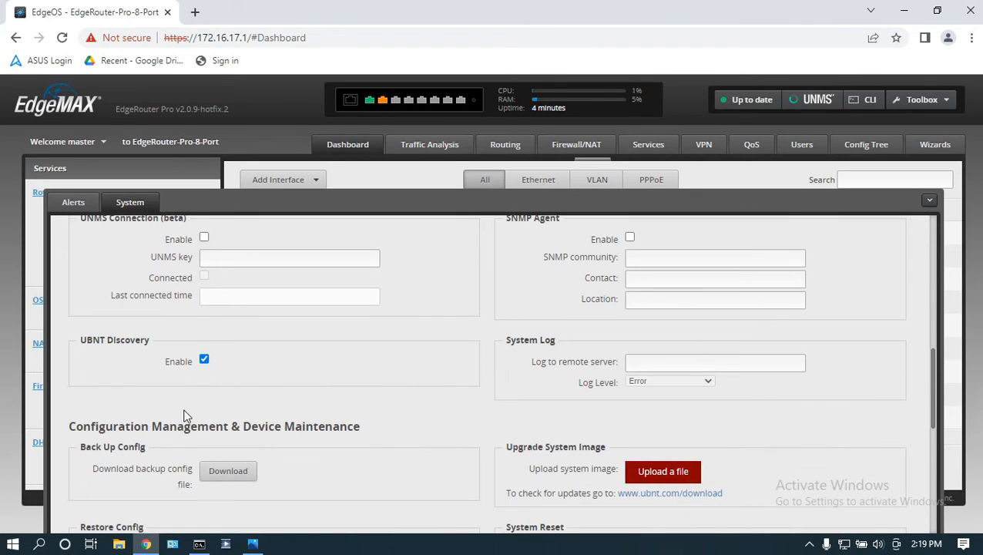
{"action": "left_click", "coordinate": [204, 361]}
{"action": "scroll", "coordinate": [865, 396], "scroll_direction": "down", "scroll_amount": 2}
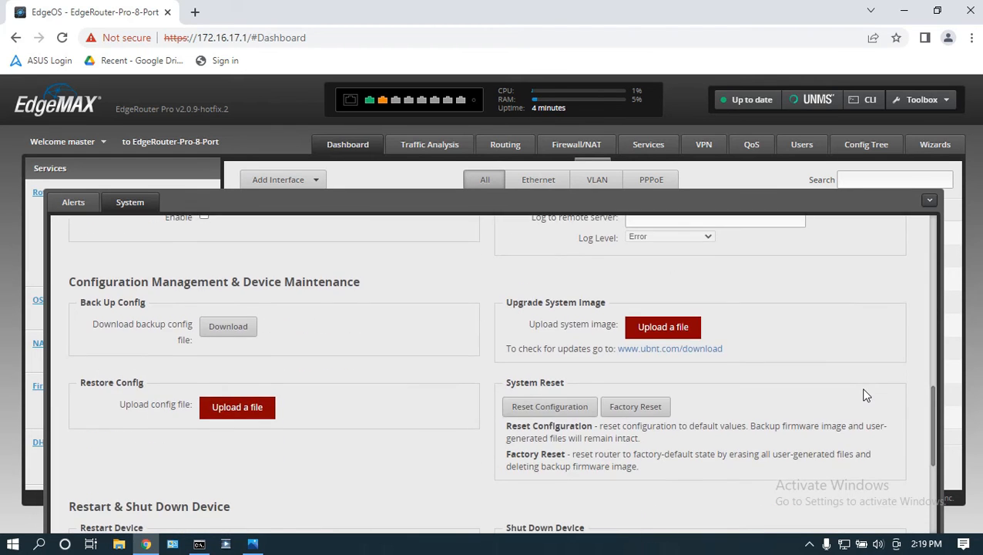
{"action": "scroll", "coordinate": [865, 395], "scroll_direction": "down", "scroll_amount": 1}
{"action": "scroll", "coordinate": [866, 395], "scroll_direction": "down", "scroll_amount": 2}
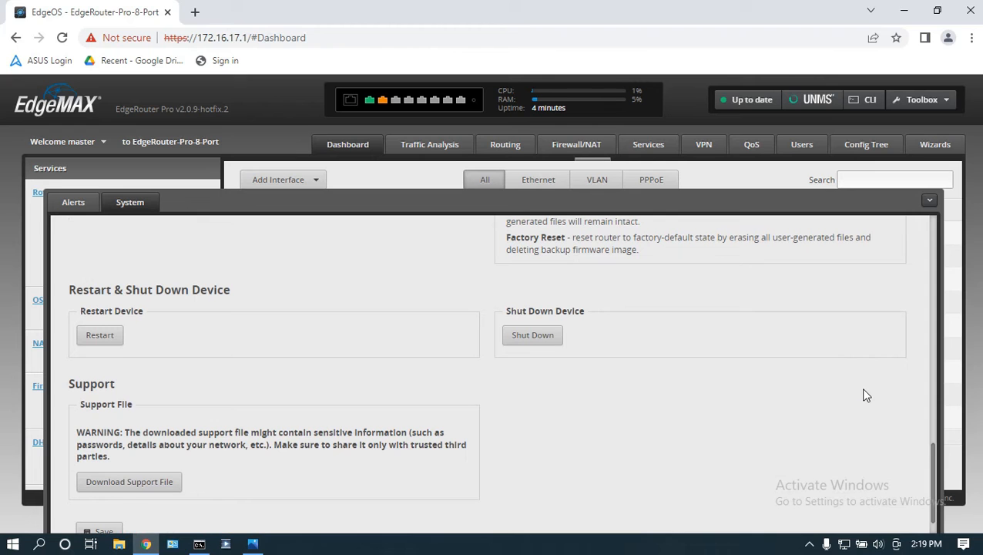
{"action": "scroll", "coordinate": [865, 396], "scroll_direction": "up", "scroll_amount": 10}
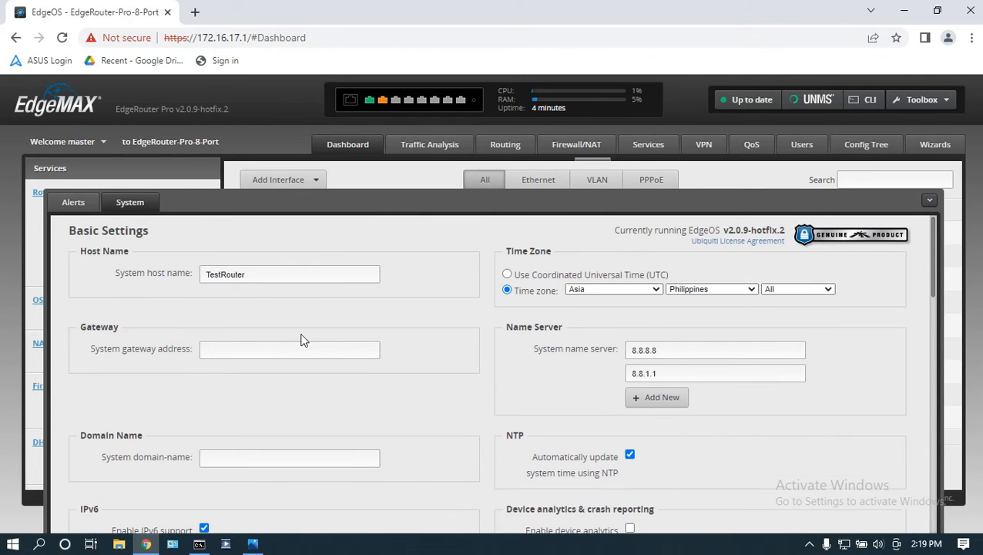
{"action": "left_click_drag", "start_coordinate": [132, 250], "coordinate": [145, 263]}
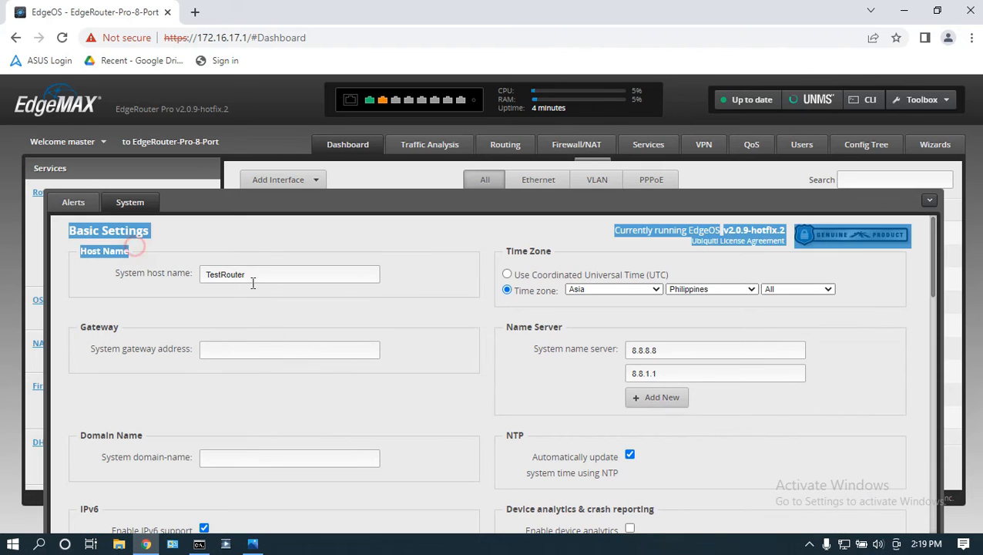
{"action": "left_click", "coordinate": [554, 252]}
{"action": "left_click_drag", "start_coordinate": [554, 251], "coordinate": [524, 255]}
Step: Save the TestRouter system settings, close the System panel, and bring up the checklist slide
{"action": "left_click", "coordinate": [572, 329]}
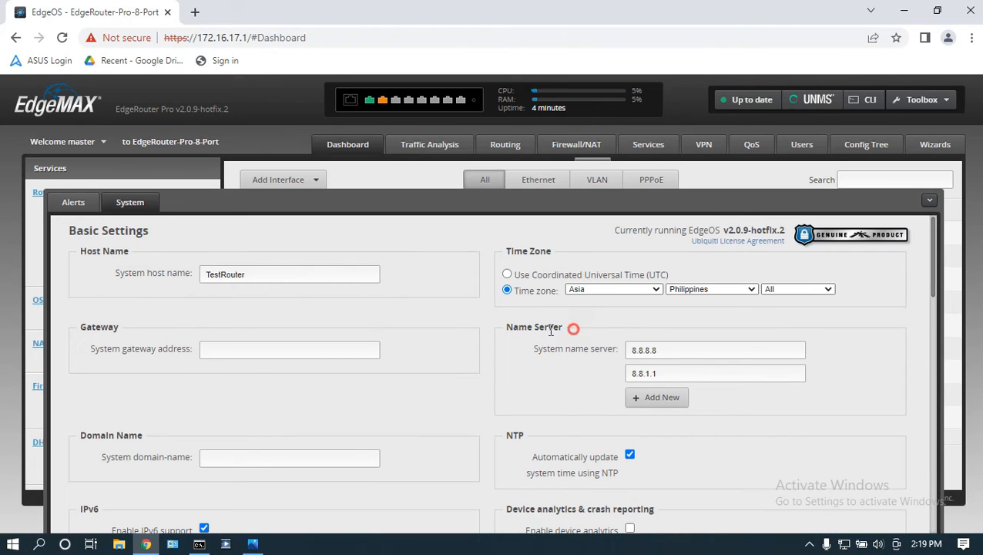
{"action": "scroll", "coordinate": [618, 445], "scroll_direction": "down", "scroll_amount": 2}
{"action": "scroll", "coordinate": [618, 445], "scroll_direction": "down", "scroll_amount": 10}
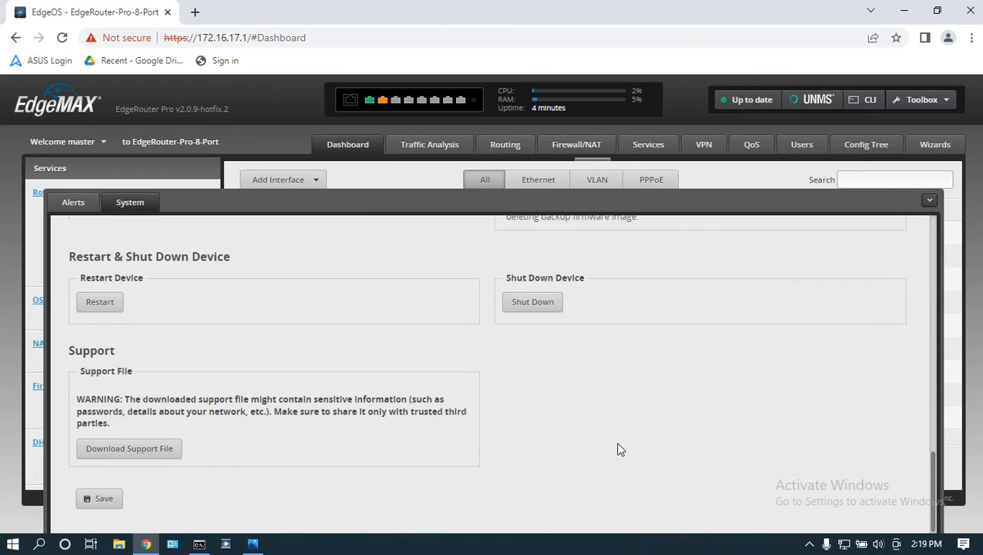
{"action": "left_click", "coordinate": [99, 498]}
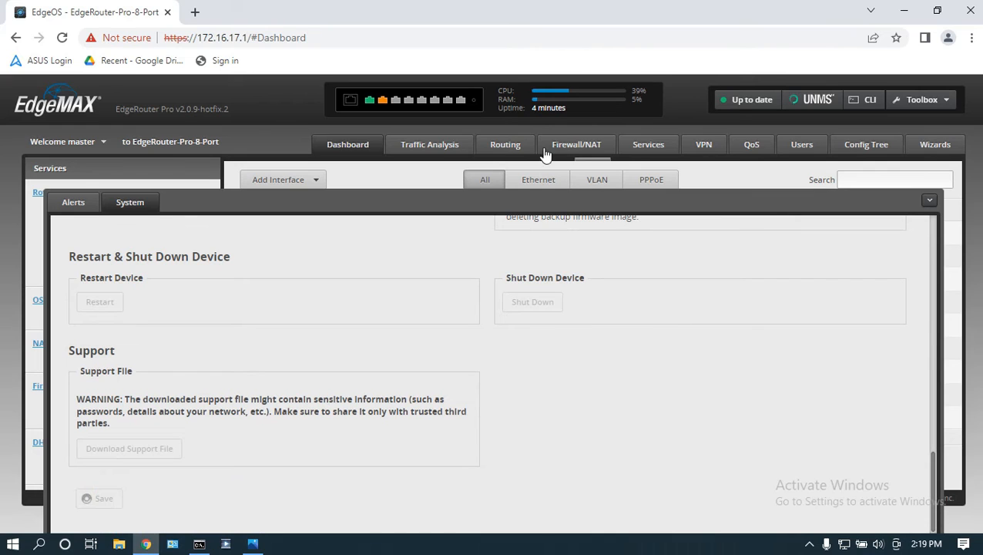
{"action": "left_click", "coordinate": [930, 202]}
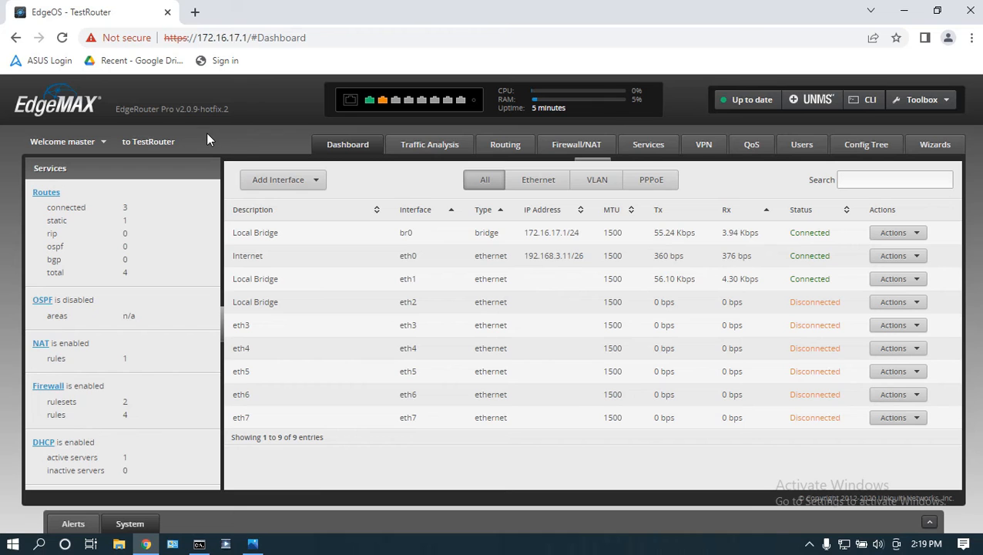
{"action": "left_click", "coordinate": [254, 544]}
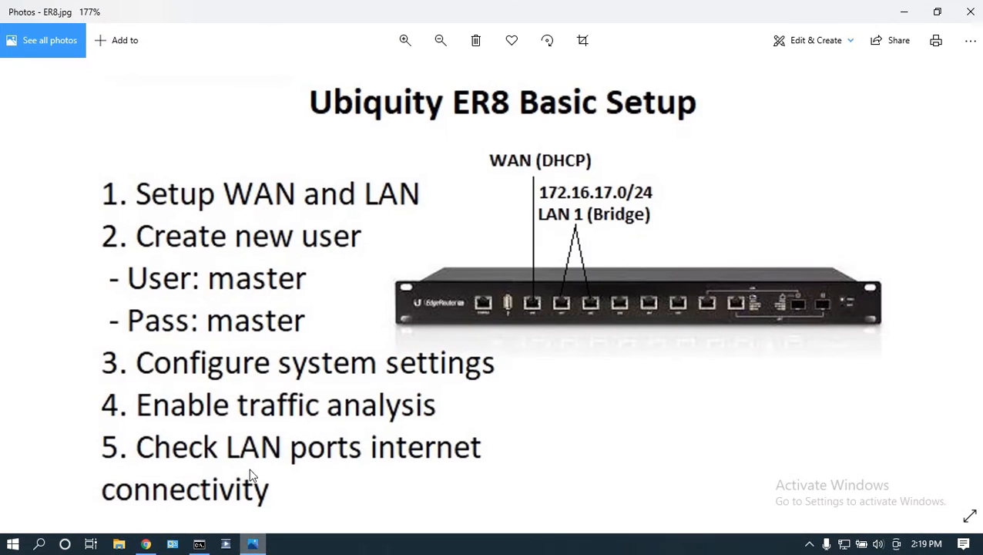
Step: Look over the ER8 setup checklist, then minimize Photos to return to the TestRouter dashboard
{"action": "left_click_drag", "start_coordinate": [162, 353], "coordinate": [164, 362]}
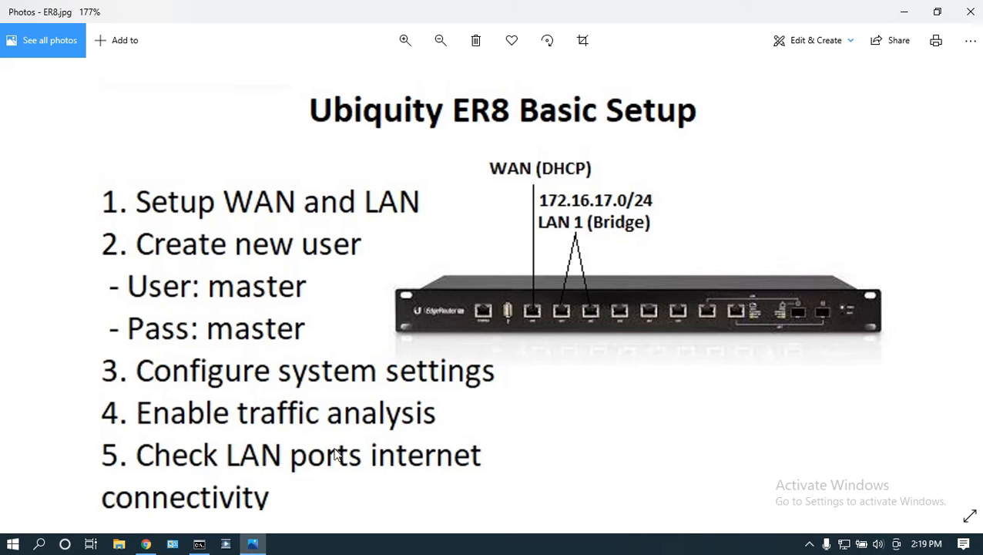
{"action": "left_click", "coordinate": [904, 12]}
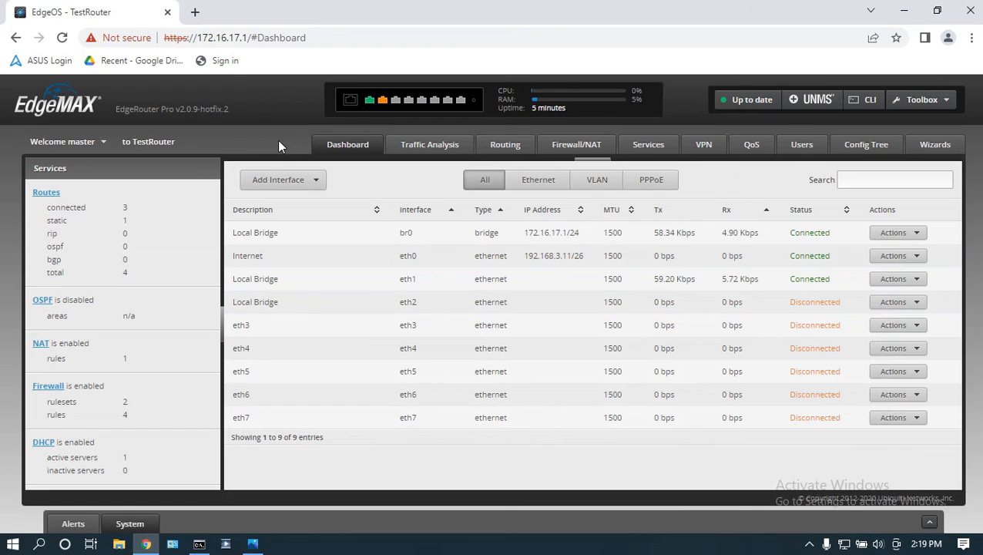
Step: Enable Traffic Analysis with DPI, expand the LAN host's top applications, then reopen the checklist
{"action": "left_click", "coordinate": [429, 152]}
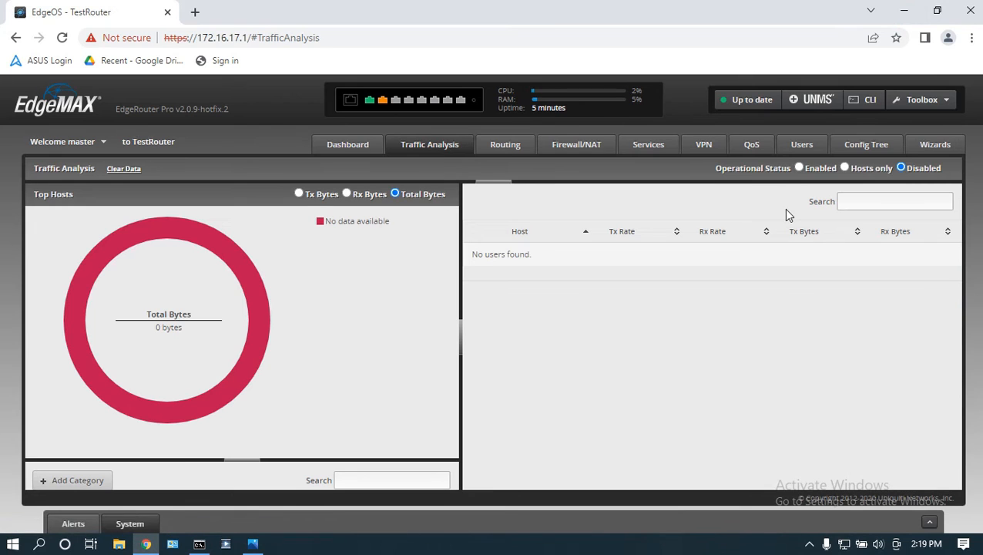
{"action": "left_click", "coordinate": [800, 167]}
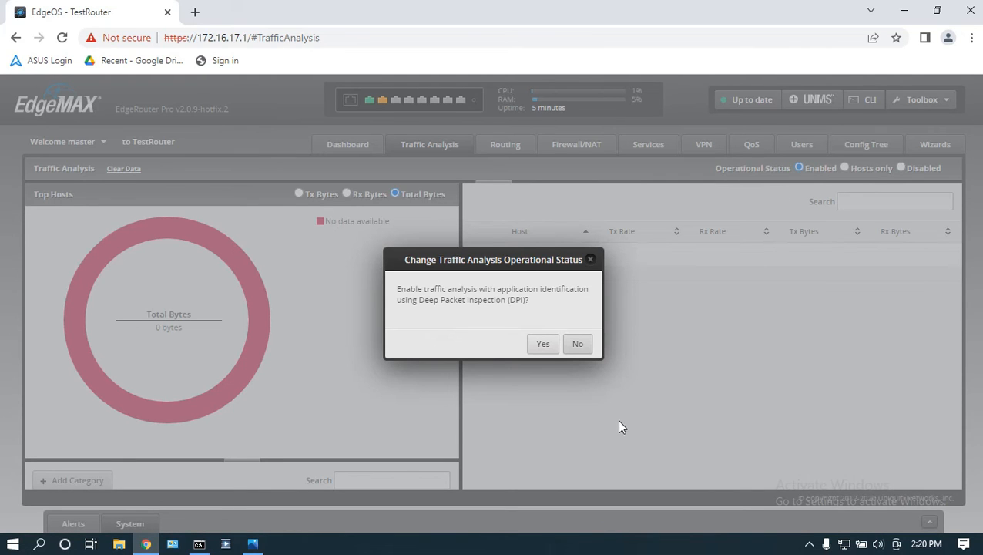
{"action": "left_click", "coordinate": [544, 344]}
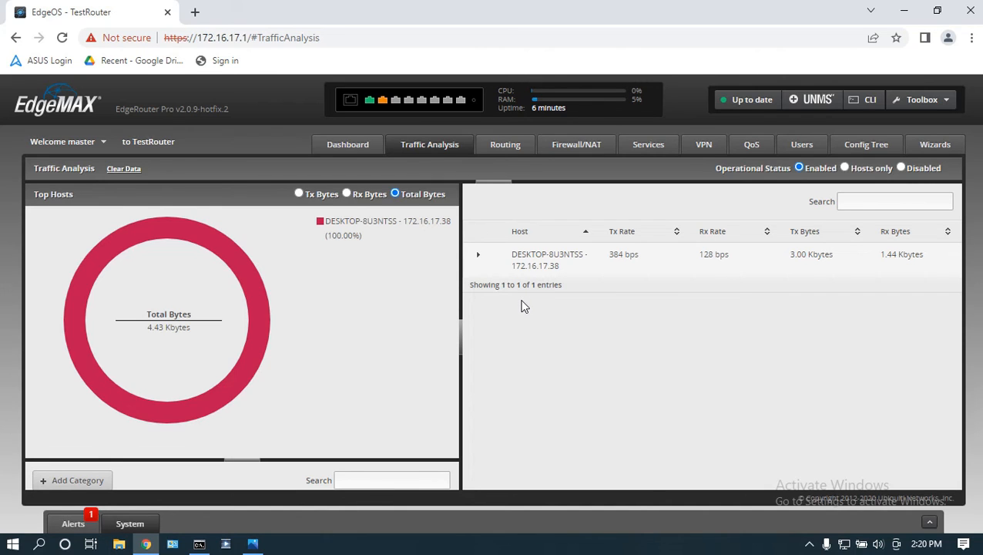
{"action": "left_click", "coordinate": [481, 255]}
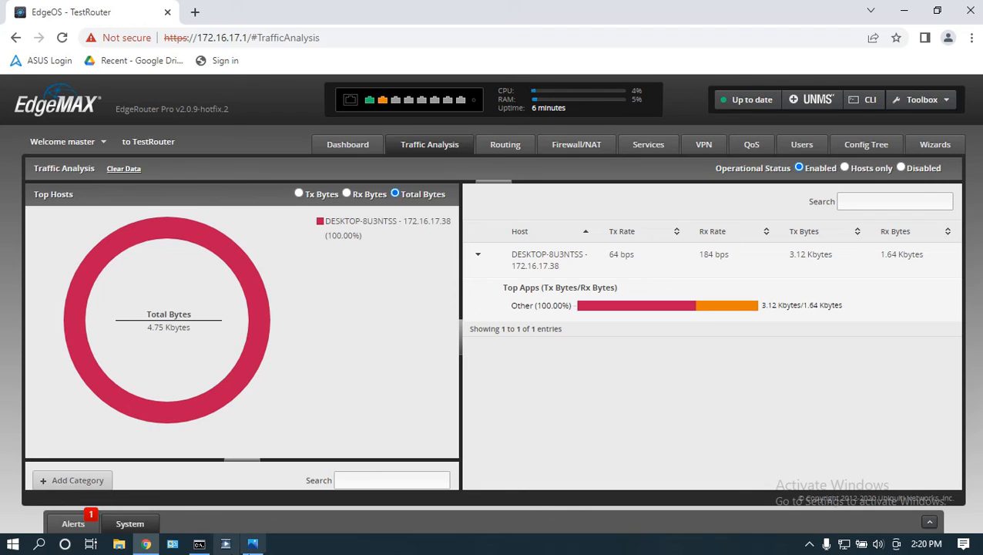
{"action": "left_click", "coordinate": [254, 544]}
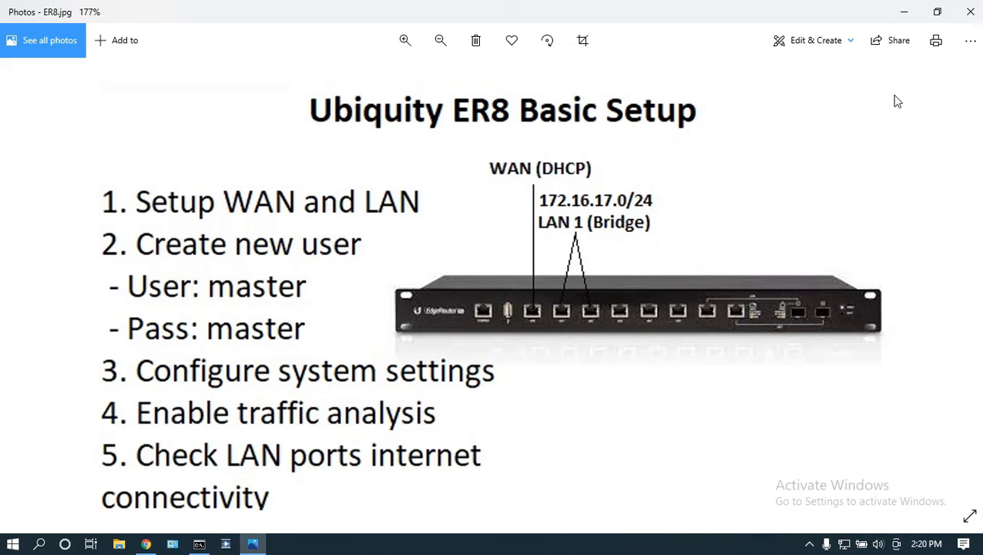
Step: Run ipconfig and confirm IPv4 172.16.17.38, mask 255.255.255.0, gateway 172.16.17.1
{"action": "left_click", "coordinate": [905, 11]}
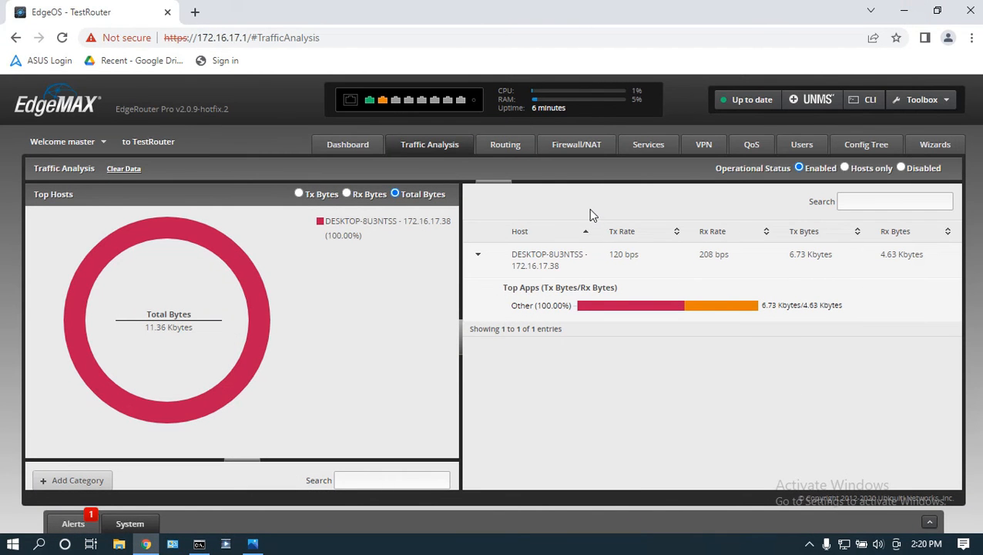
{"action": "left_click", "coordinate": [344, 145]}
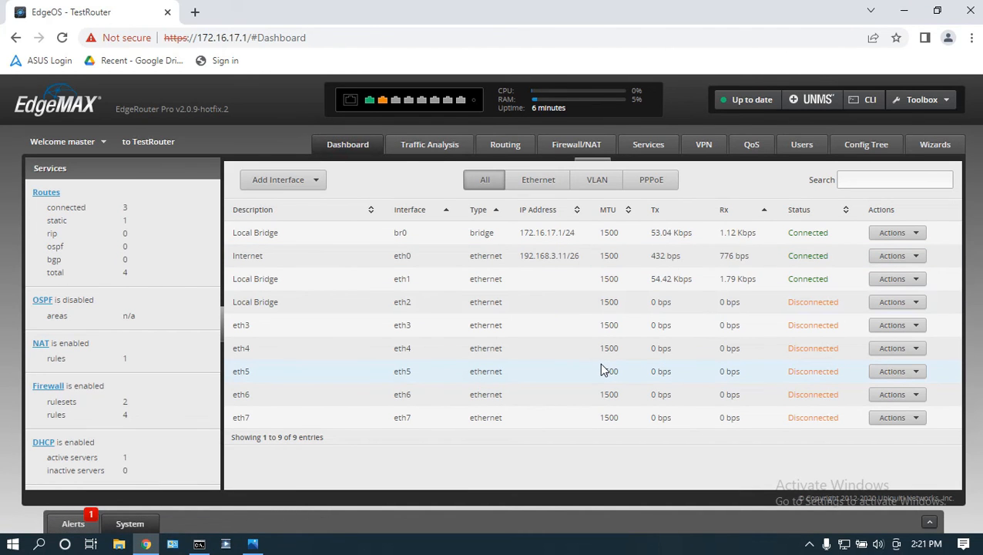
{"action": "key", "text": "alt+Tab"}
{"action": "key", "text": "Return"}
{"action": "key", "text": "Return"}
{"action": "left_click_drag", "start_coordinate": [822, 141], "coordinate": [479, 83]}
{"action": "left_click", "coordinate": [456, 396]}
{"action": "key", "text": "Escape"}
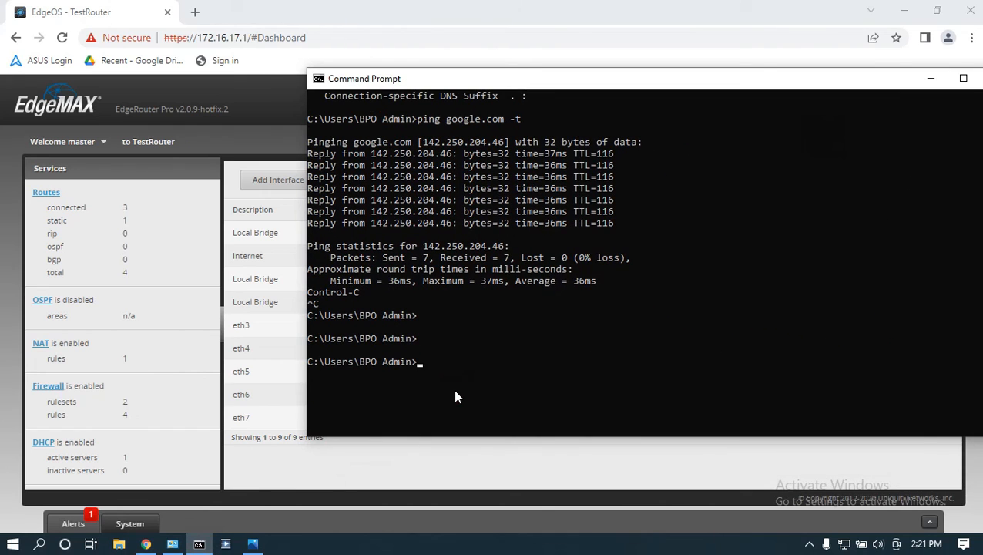
{"action": "type", "text": "ipconfig"}
{"action": "key", "text": "Return"}
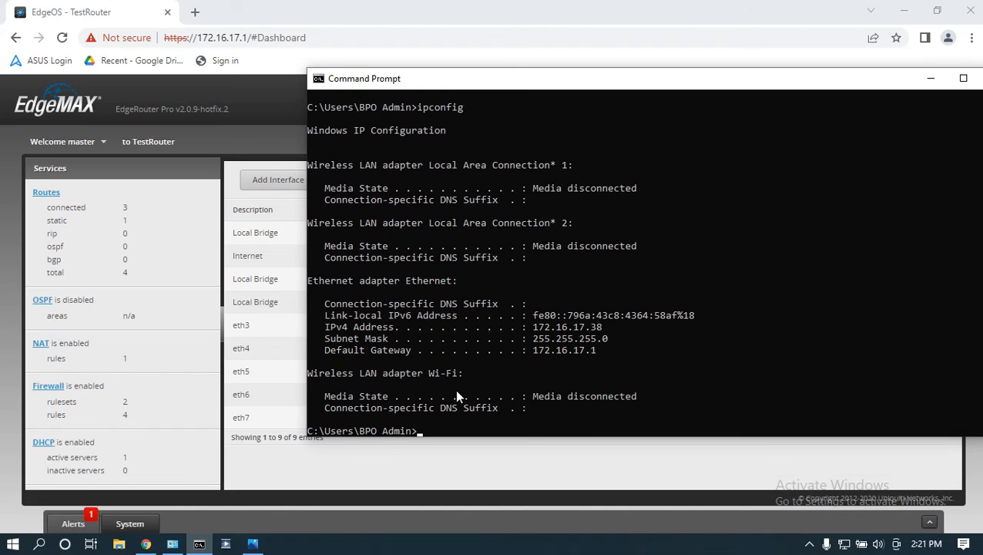
{"action": "left_click_drag", "start_coordinate": [595, 351], "coordinate": [529, 328]}
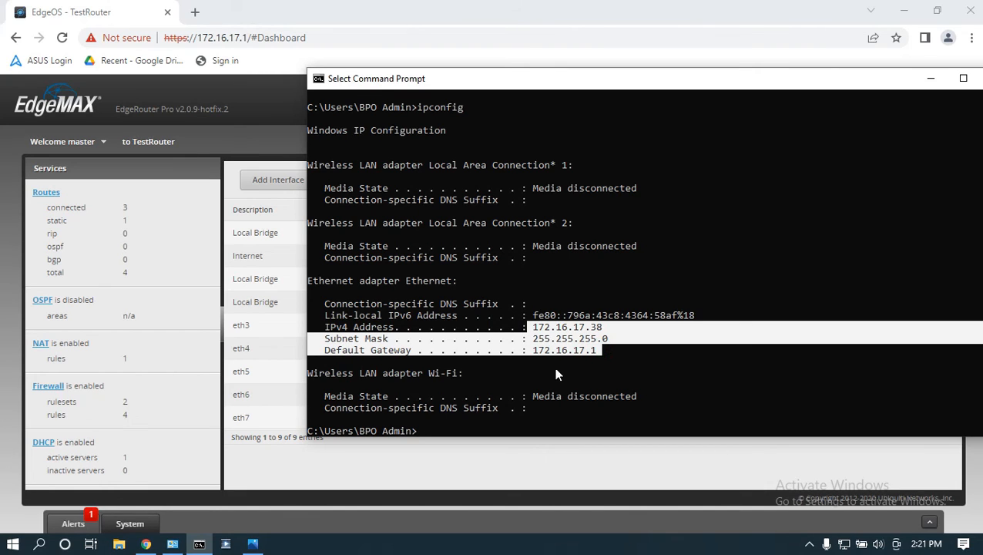
{"action": "left_click", "coordinate": [244, 96]}
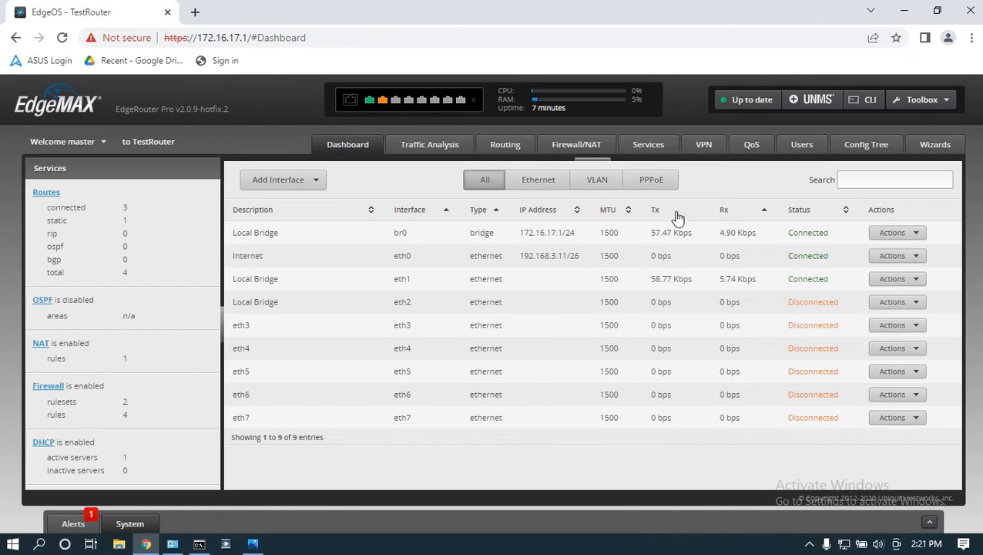
Step: View LAN_BR's DHCP leases and details (206 addresses, 1 leased), then reopen the checklist
{"action": "left_click", "coordinate": [644, 148]}
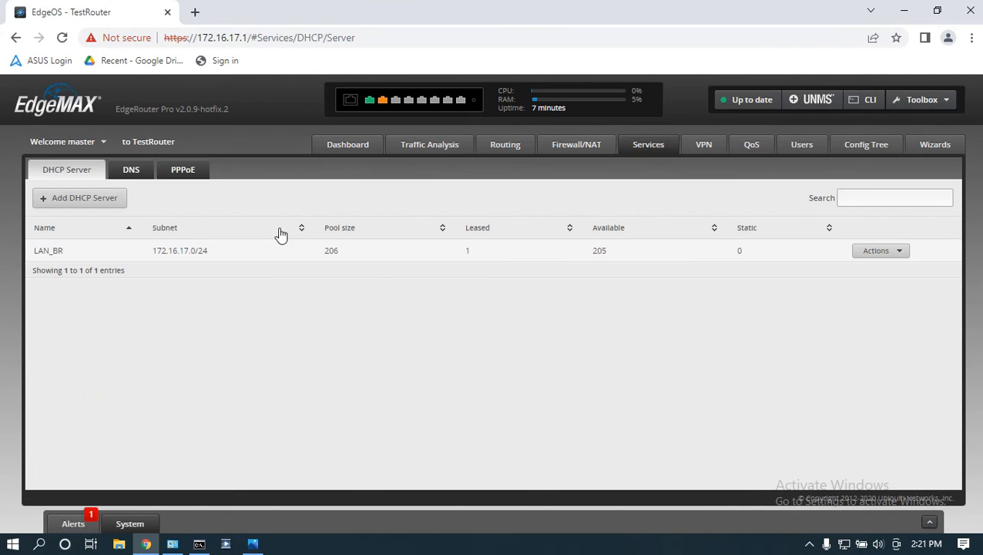
{"action": "left_click", "coordinate": [866, 255]}
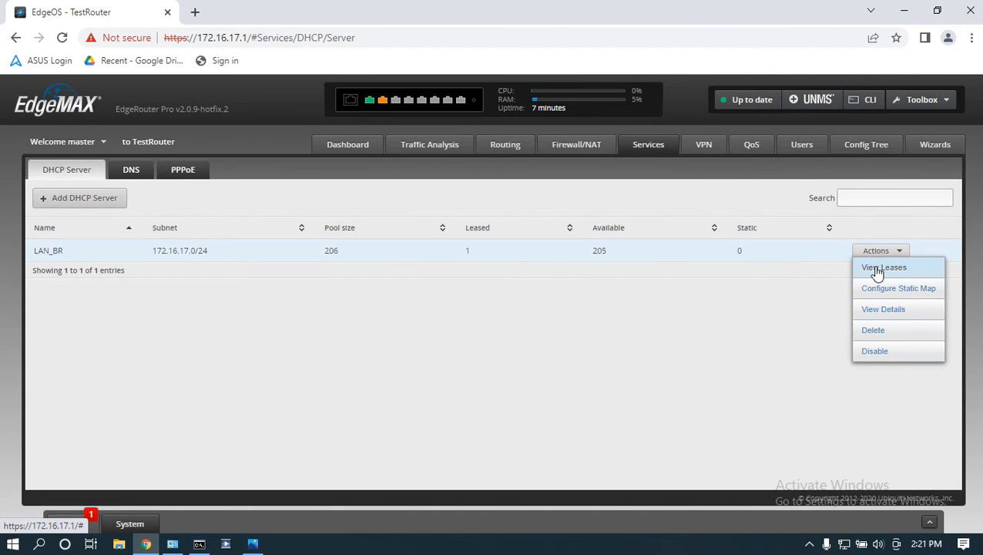
{"action": "left_click", "coordinate": [877, 270]}
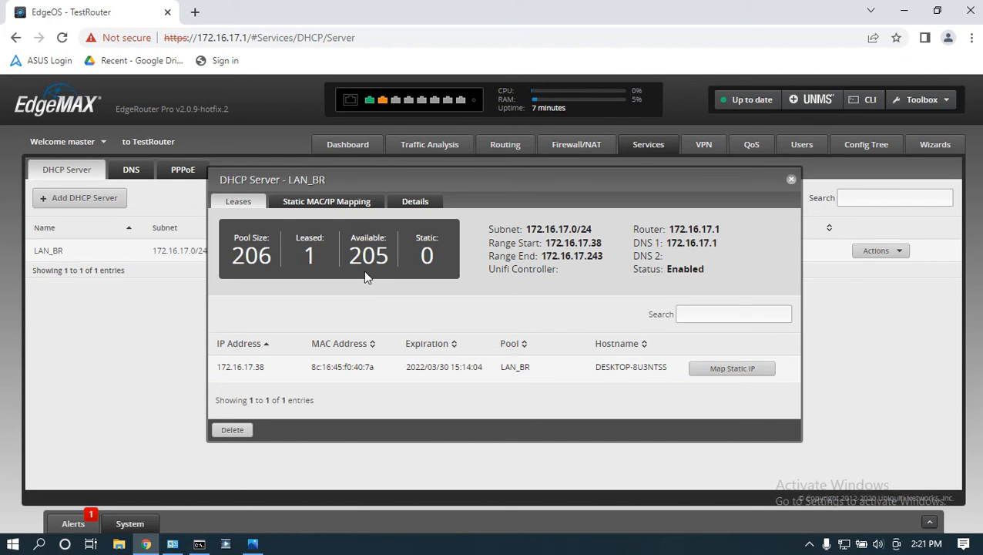
{"action": "left_click", "coordinate": [412, 203]}
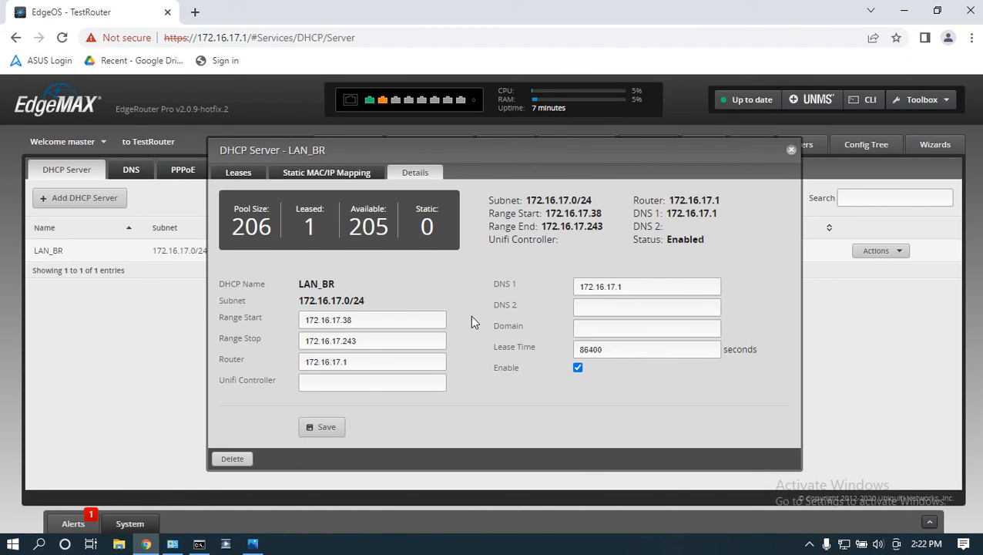
{"action": "left_click", "coordinate": [253, 544]}
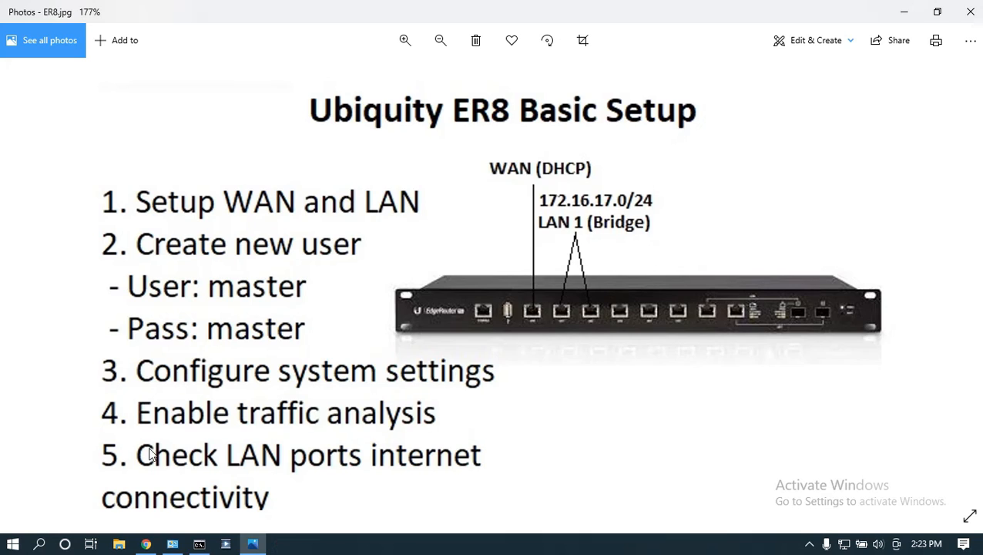
Step: Run ipconfig /release and /renew, confirming the PC again gets 172.16.17.38 via gateway 172.16.17.1
{"action": "left_click", "coordinate": [200, 544]}
{"action": "left_click", "coordinate": [561, 417]}
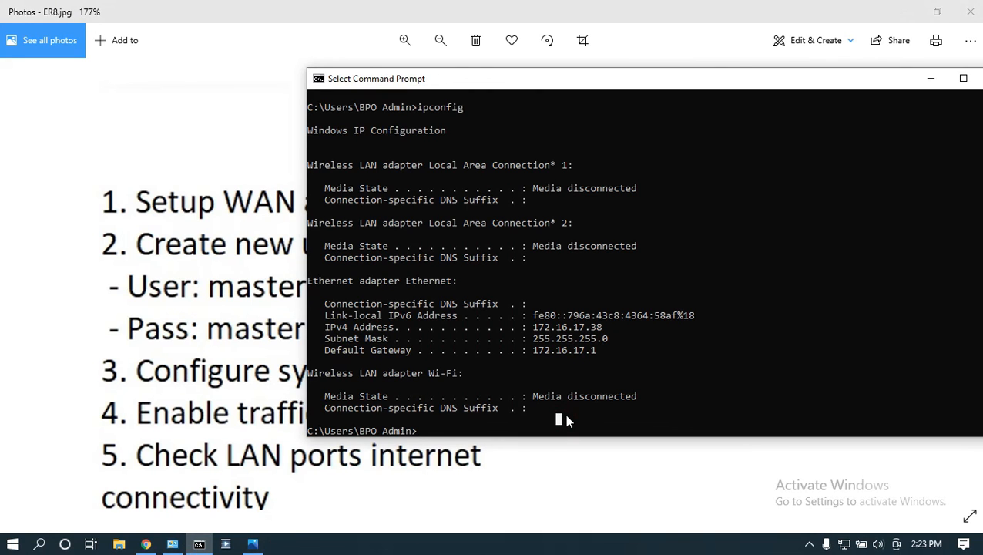
{"action": "left_click", "coordinate": [146, 544]}
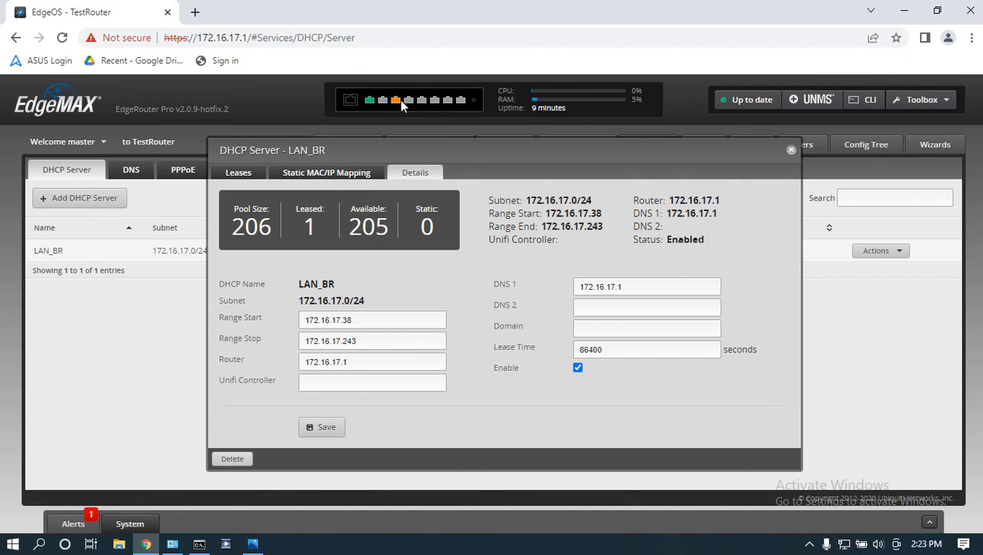
{"action": "mouse_move", "coordinate": [397, 103]}
{"action": "left_click_drag", "start_coordinate": [808, 163], "coordinate": [783, 103]}
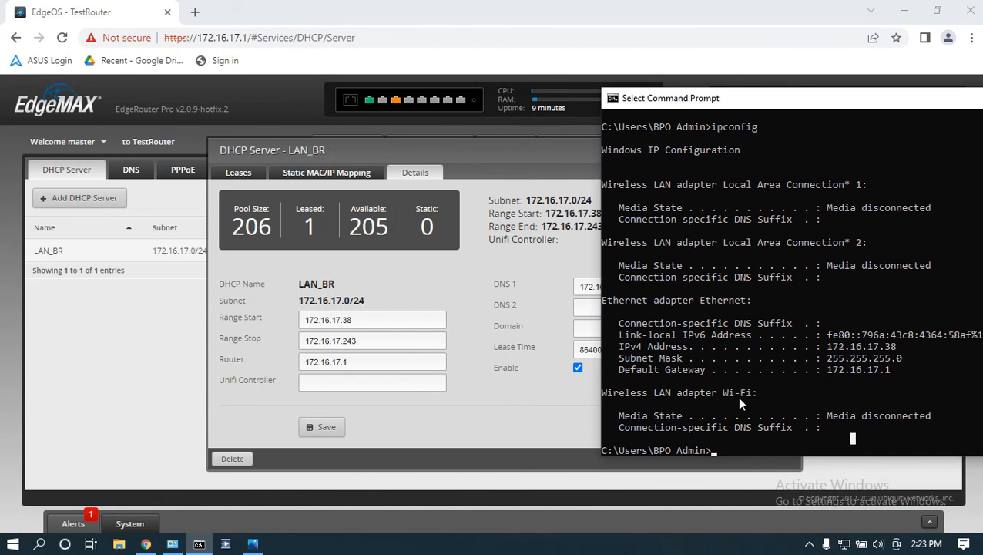
{"action": "key", "text": "Escape"}
{"action": "type", "text": "ipconfig /"}
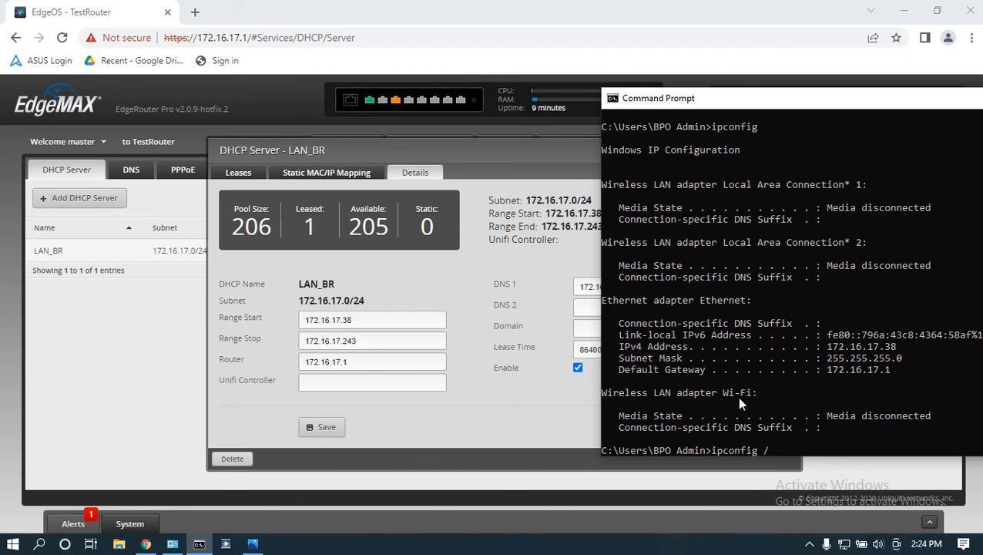
{"action": "type", "text": "release"}
{"action": "key", "text": "Return"}
{"action": "type", "text": "ipconfig /renew"}
{"action": "key", "text": "Return"}
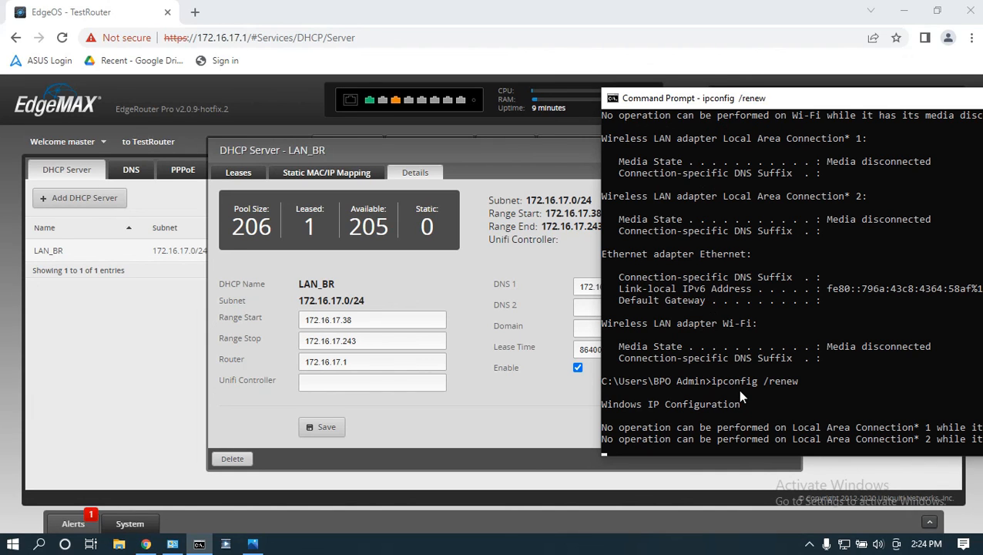
{"action": "left_click_drag", "start_coordinate": [824, 346], "coordinate": [892, 371]}
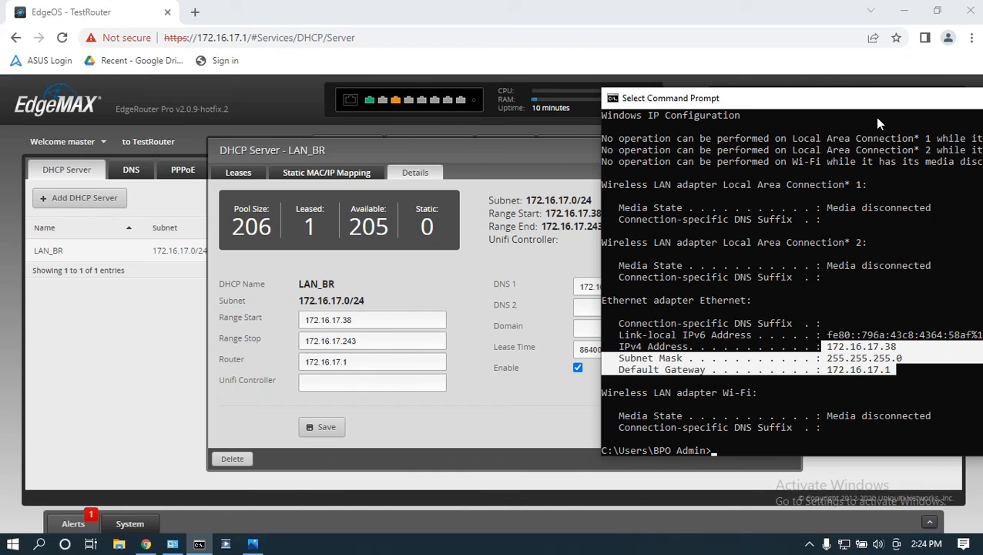
{"action": "left_click", "coordinate": [195, 12]}
Step: Load YouTube in one tab, then search 'speedtest' in another and run Speedtest by Ookla
{"action": "type", "text": "you"}
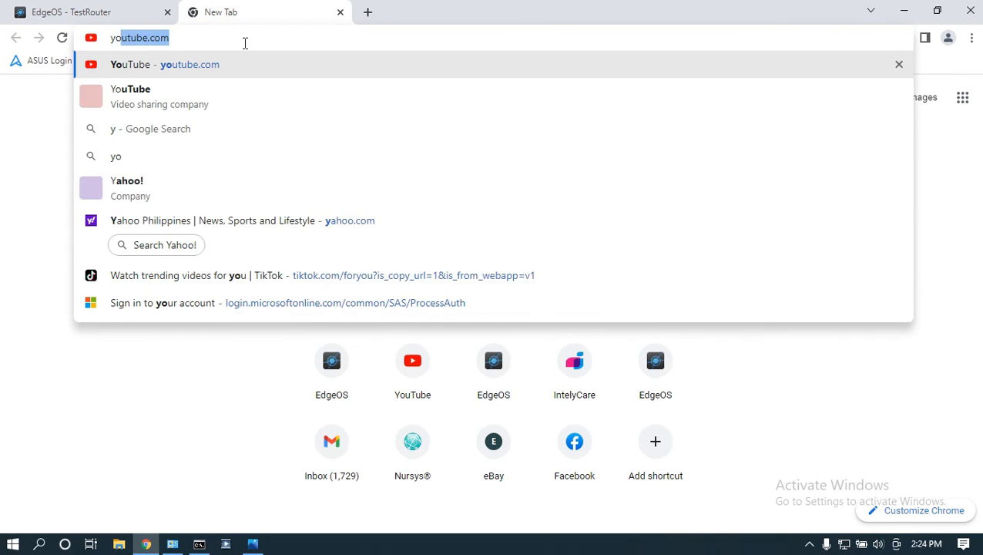
{"action": "key", "text": "Return"}
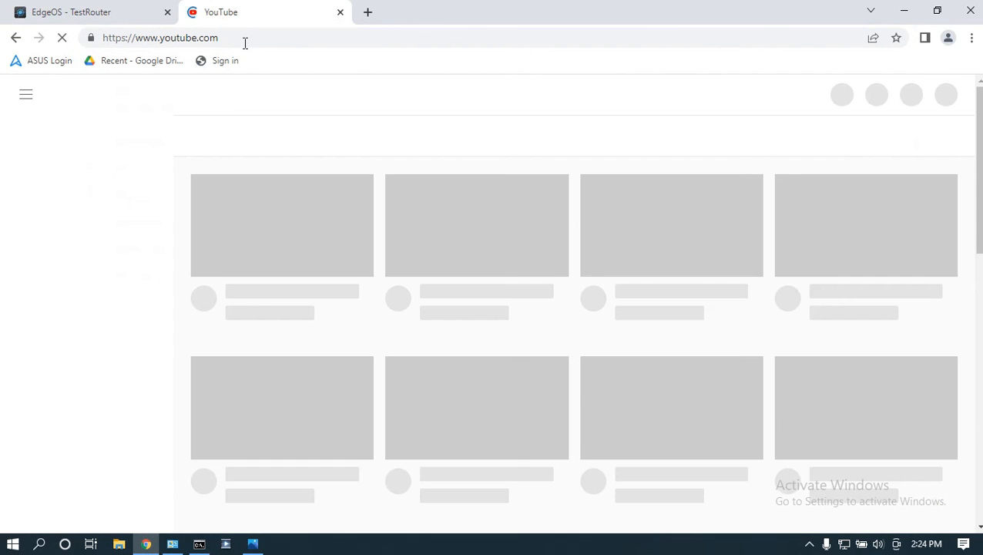
{"action": "left_click", "coordinate": [367, 11]}
{"action": "type", "text": "speed"}
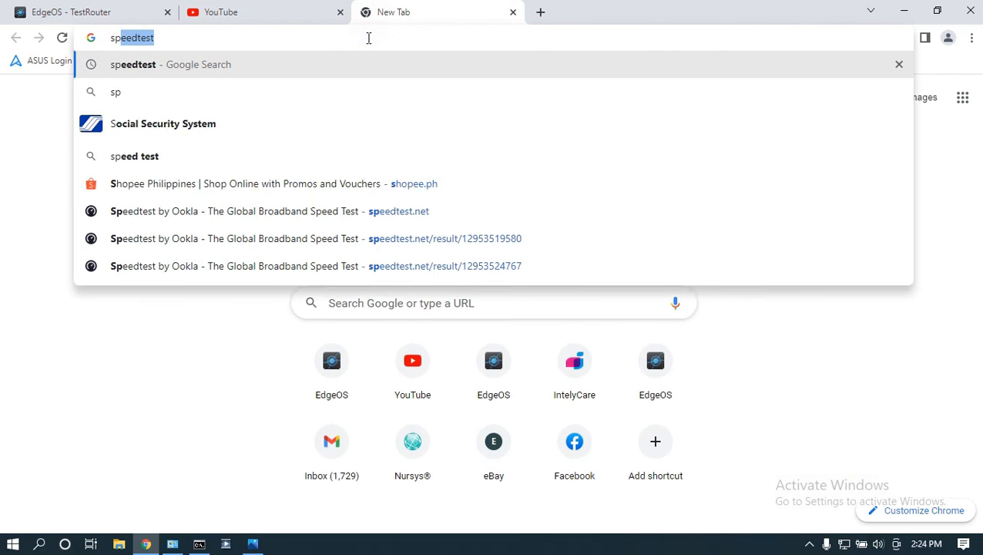
{"action": "type", "text": "test"}
{"action": "key", "text": "Return"}
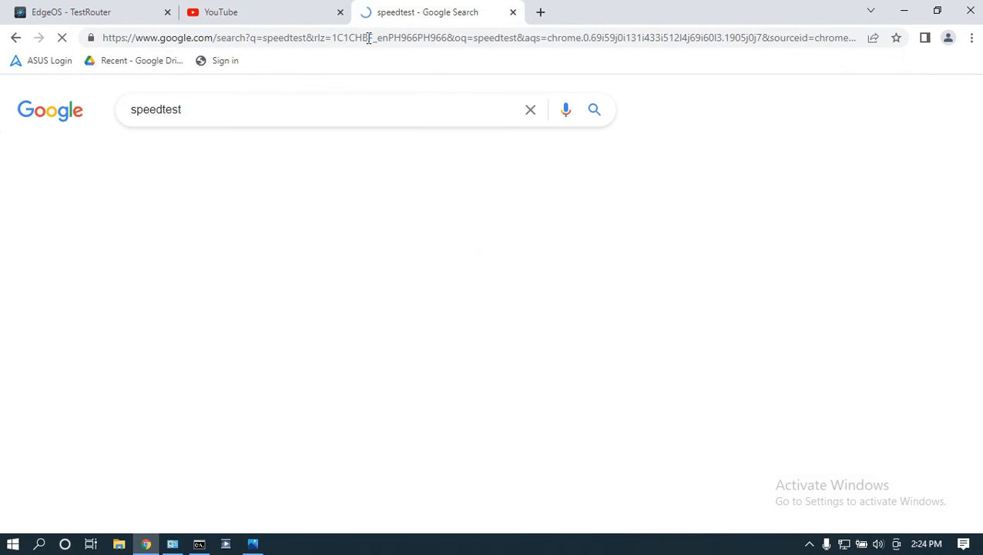
{"action": "left_click", "coordinate": [285, 480]}
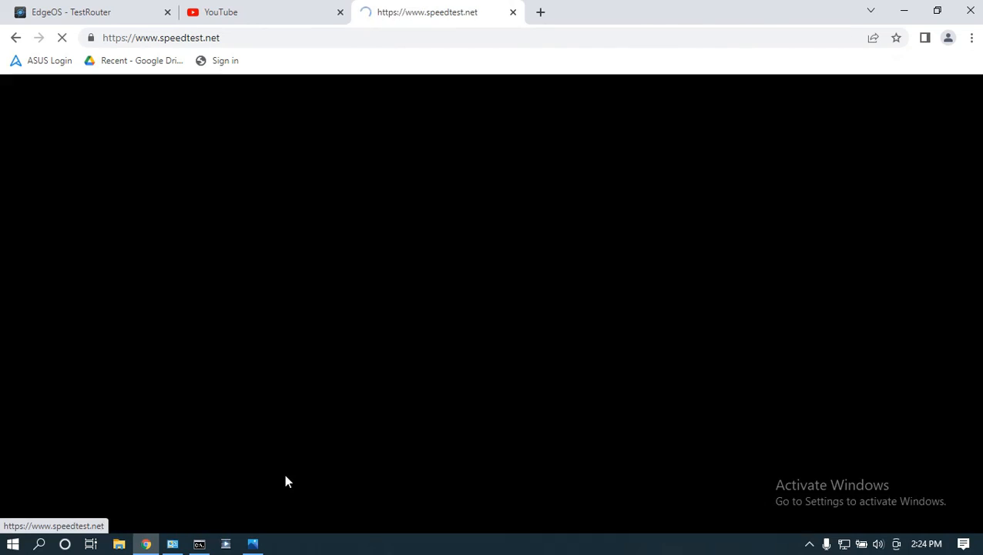
{"action": "left_click", "coordinate": [440, 357]}
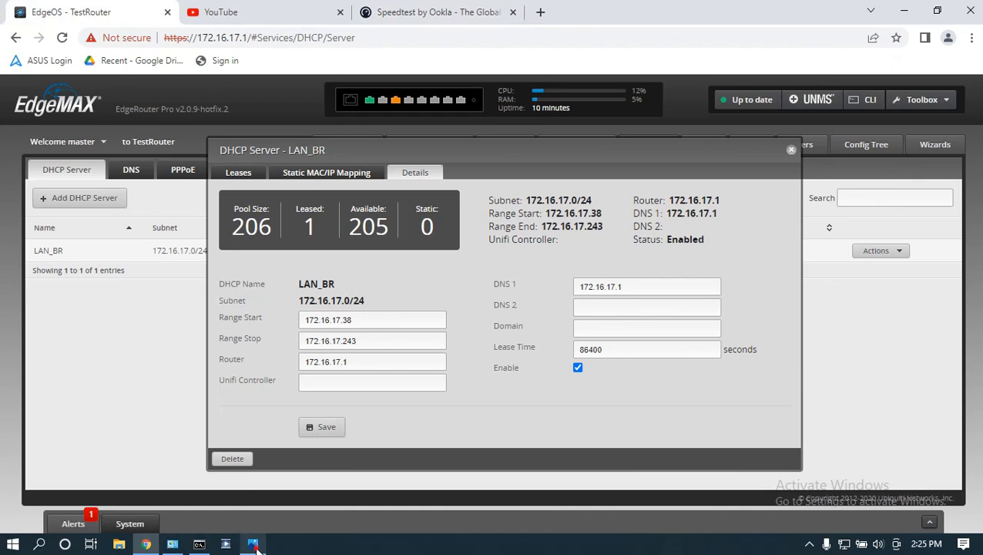
Step: Check the ER8 setup image, then view the eth0 traffic surge on the EdgeOS Dashboard
{"action": "left_click", "coordinate": [257, 550]}
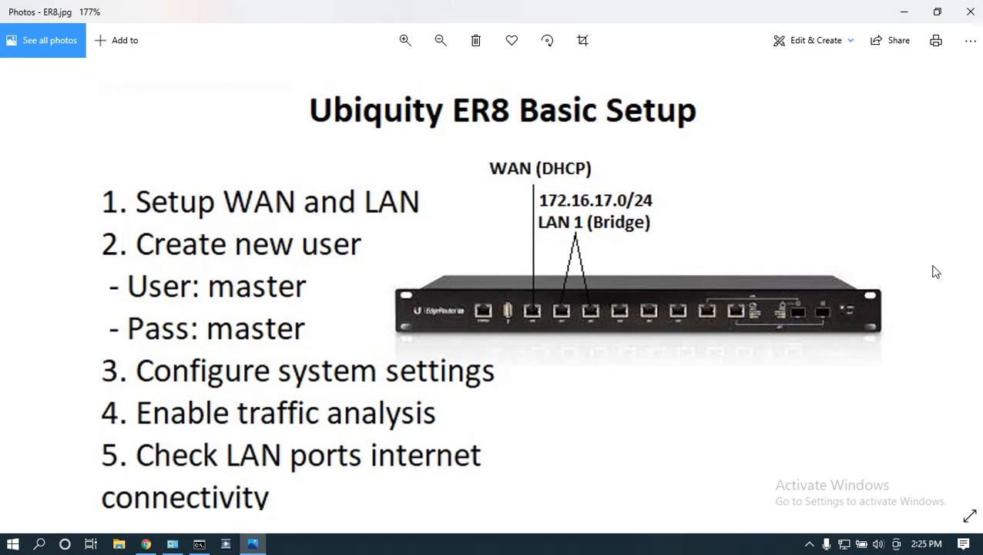
{"action": "scroll", "coordinate": [709, 347], "scroll_direction": "down", "scroll_amount": 1}
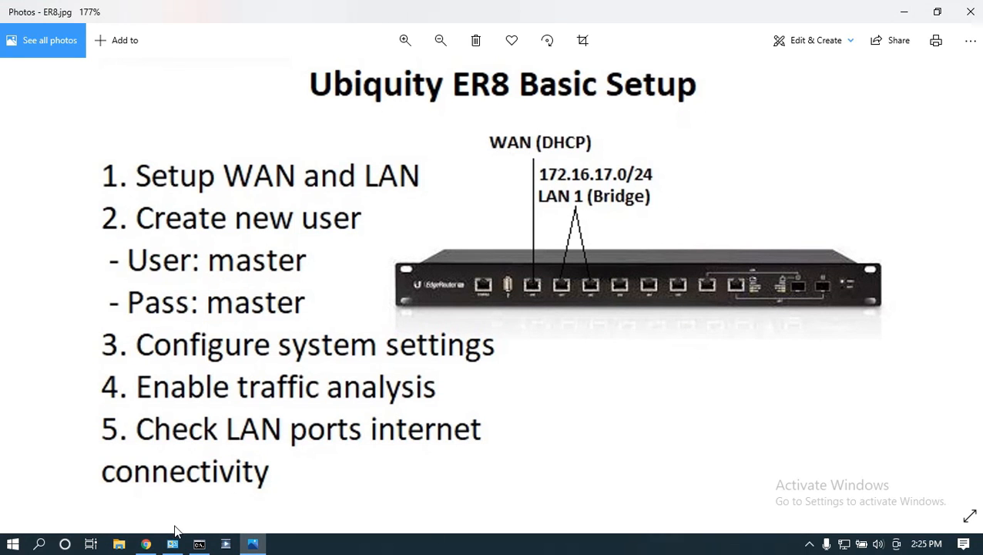
{"action": "left_click", "coordinate": [145, 545]}
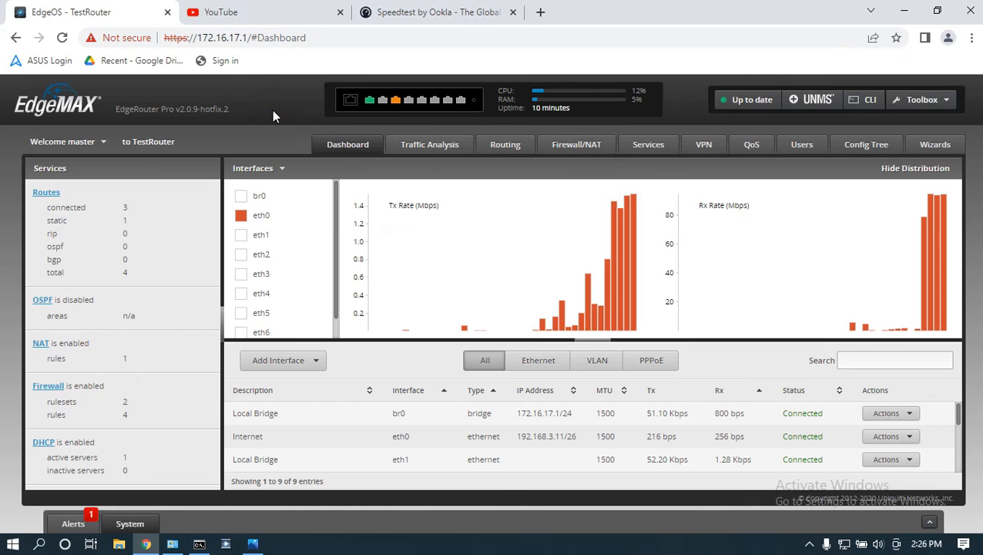